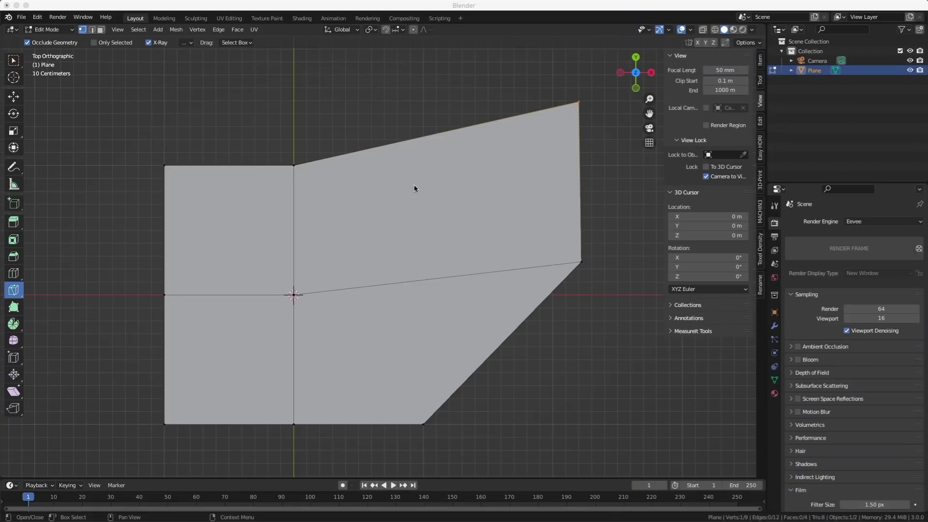
# Knife-cut the plane from its slanted upper edge to the lower diagonal edge, cycling through the Screen and Relative angle constraints
pyautogui.click(418, 138)
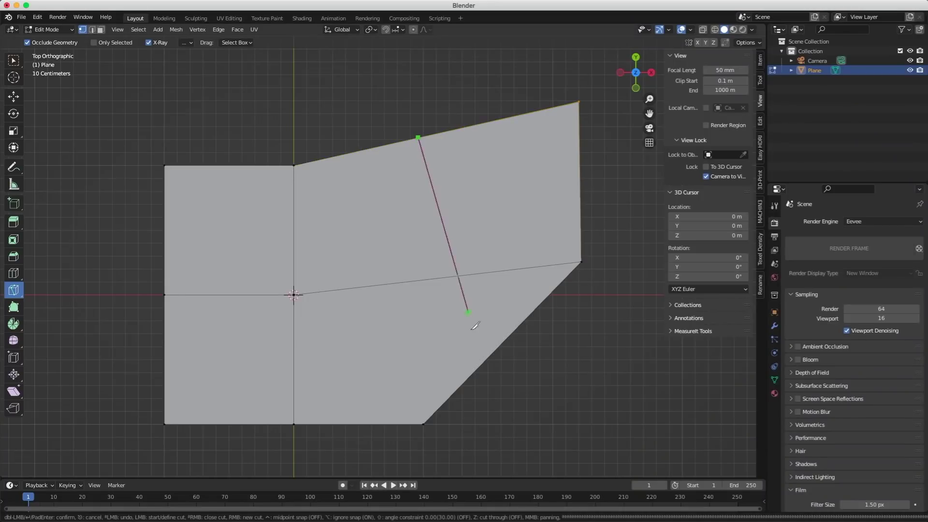
pyautogui.press('a')
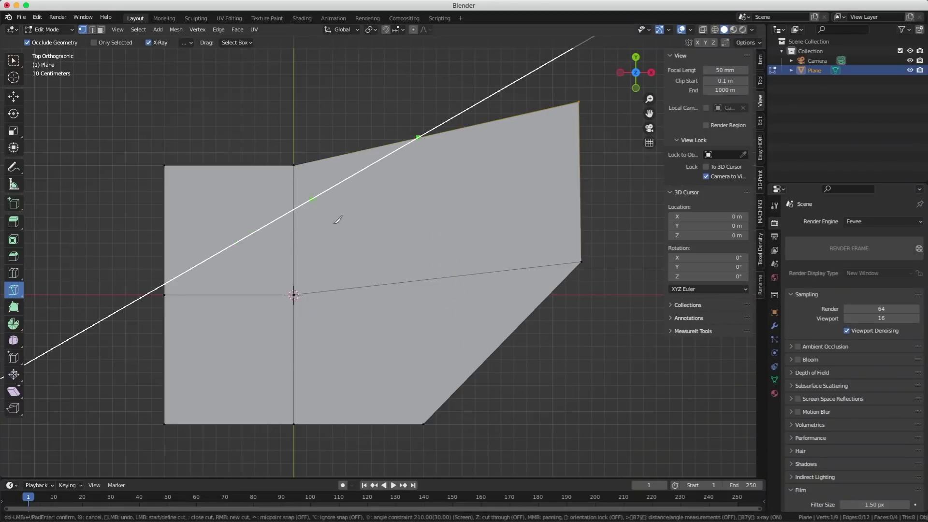
pyautogui.press('a')
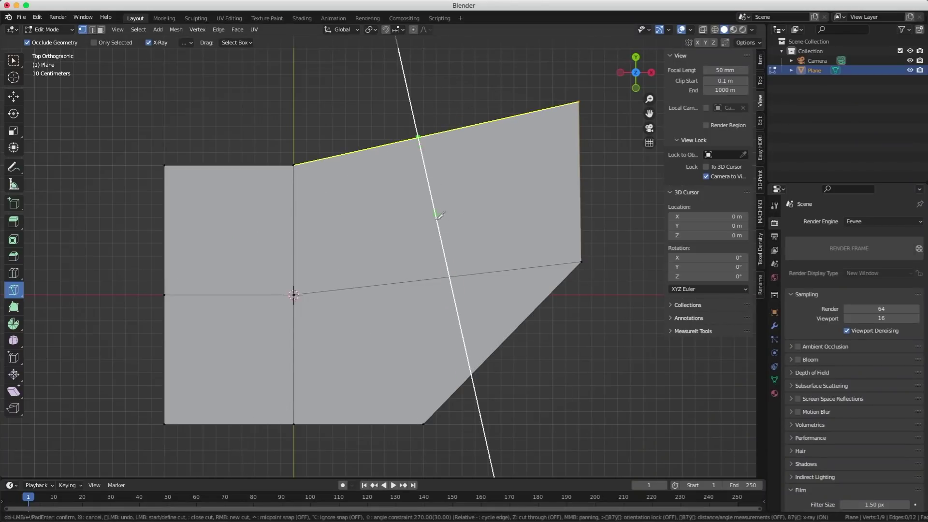
pyautogui.press('a')
pyautogui.click(479, 366)
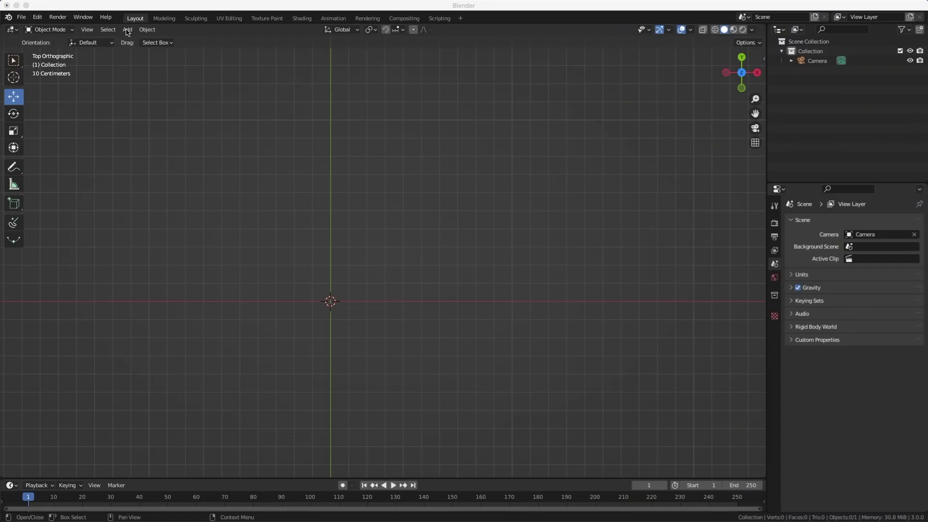
# Add a Bezier curve to the empty scene and put it into Edit Mode
pyautogui.click(127, 32)
pyautogui.moveTo(141, 51)
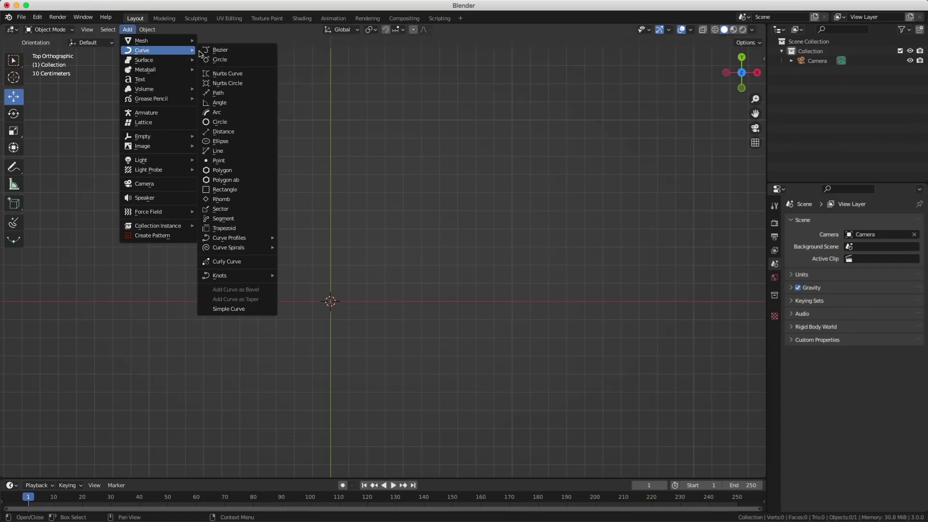
pyautogui.click(233, 51)
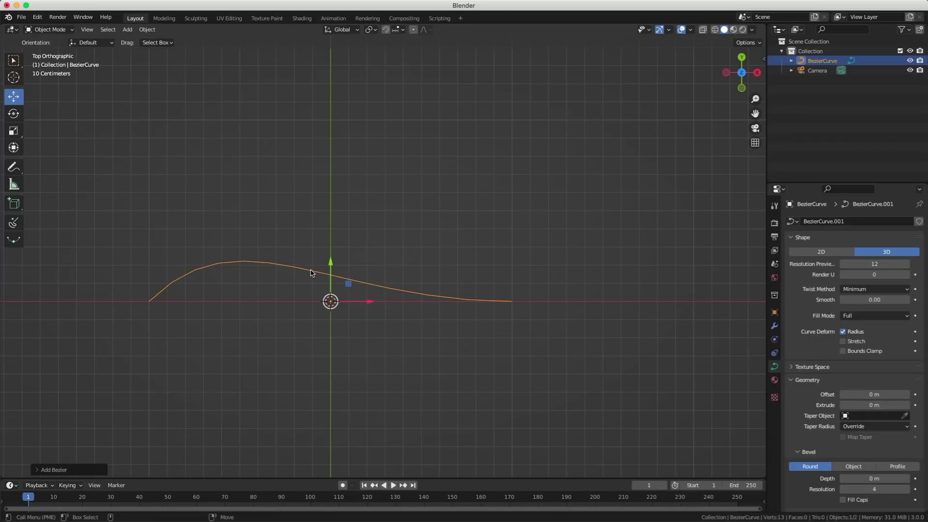
pyautogui.hotkey('ctrl', 'Tab')
pyautogui.click(185, 256)
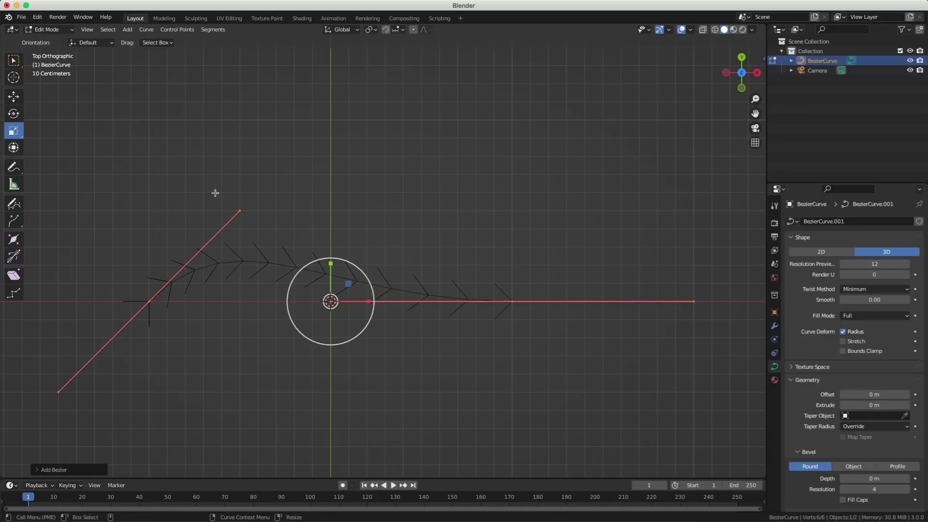
# Move the upper handle of the curve's starting point below the X axis so that the curve bends downward
pyautogui.click(240, 211)
pyautogui.press('e')
pyautogui.press('w')
pyautogui.moveTo(237, 216); pyautogui.dragTo(294, 351)
# Extrude the curve's end point up and outward, reposition its handle to form a rounded bend, and return to Object Mode
pyautogui.click(513, 299)
pyautogui.press('e')
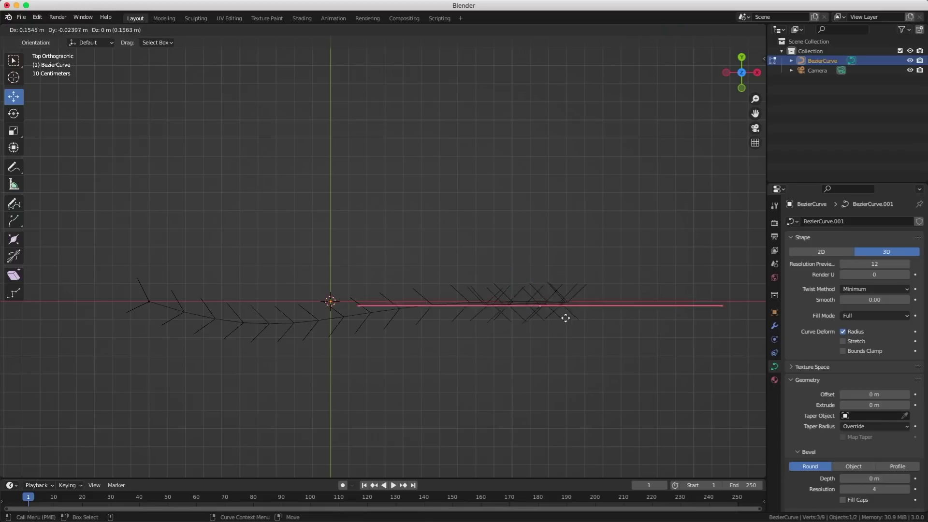
pyautogui.click(613, 183)
pyautogui.click(415, 170)
pyautogui.moveTo(414, 170); pyautogui.dragTo(613, 205)
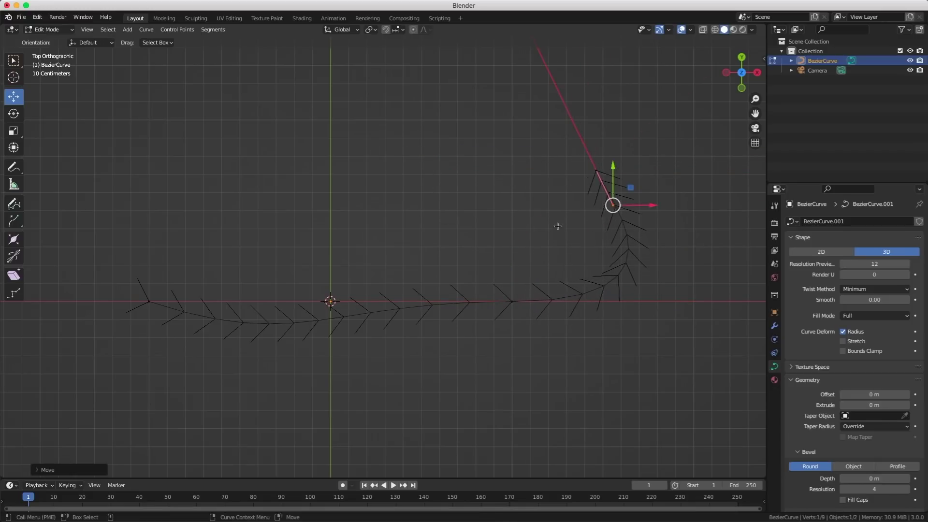
pyautogui.press('Tab')
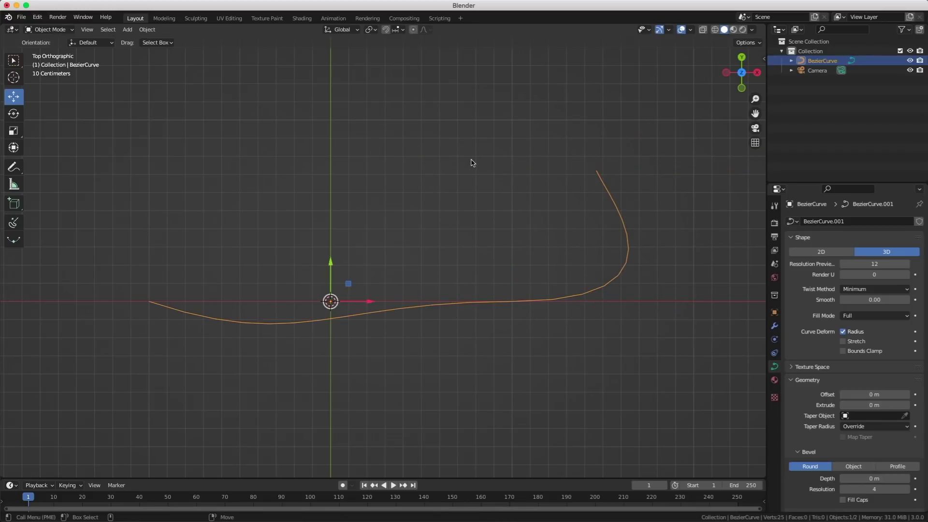
# Draw a closed Bezier shape above the curve with Flexi Draw, combining rounded sections with a straight V-shaped notch underneath
pyautogui.click(13, 225)
pyautogui.click(117, 223)
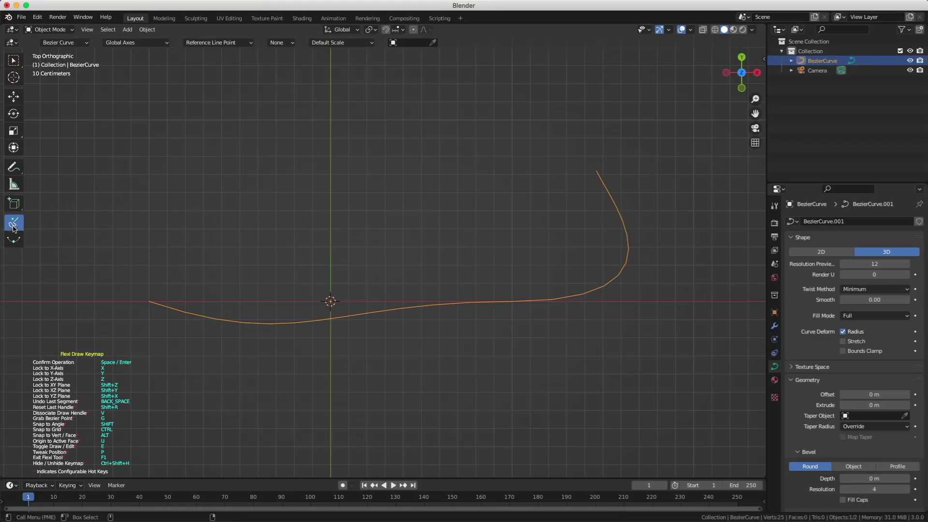
pyautogui.moveTo(258, 105); pyautogui.dragTo(261, 106)
pyautogui.moveTo(369, 108)
pyautogui.mouseDown()
pyautogui.moveTo(498, 145)
pyautogui.moveTo(487, 242)
pyautogui.mouseUp()
pyautogui.moveTo(413, 241); pyautogui.dragTo(345, 232)
pyautogui.click(346, 181)
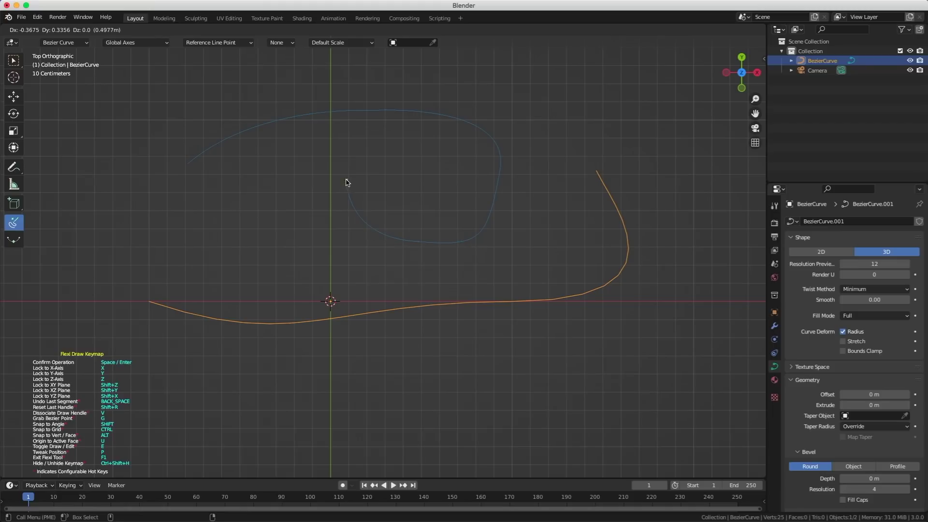
pyautogui.click(265, 251)
pyautogui.click(216, 220)
pyautogui.moveTo(182, 260); pyautogui.dragTo(121, 233)
pyautogui.click(188, 166)
pyautogui.press('Return')
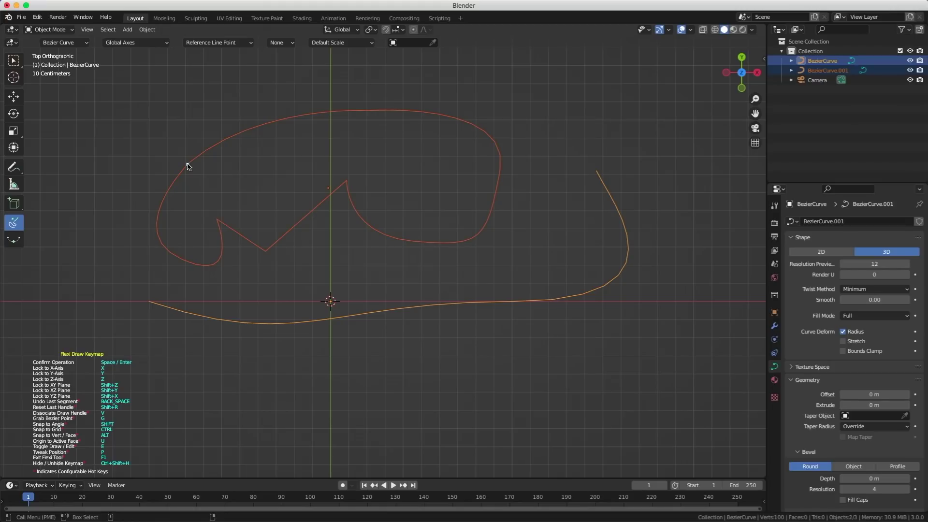
# Cancel the newly started segment, switch to the Move tool and select the closed curve
pyautogui.click(188, 165)
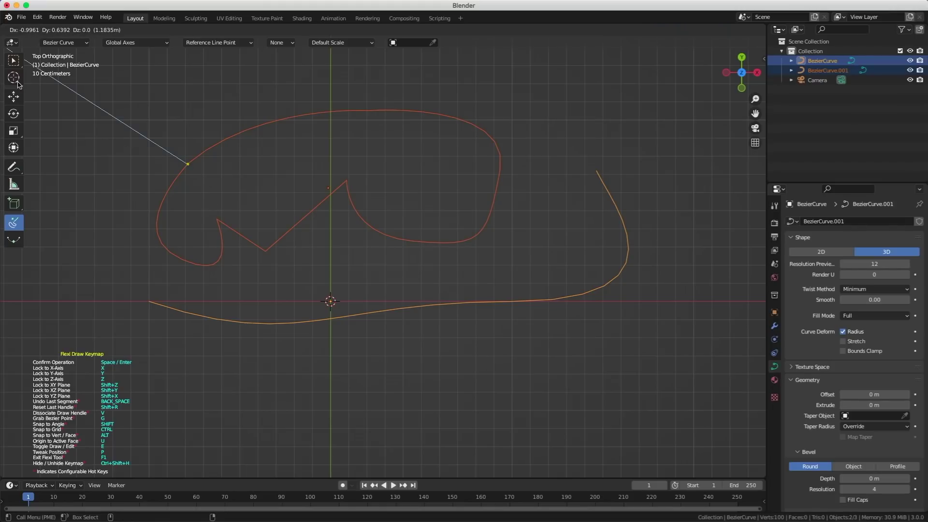
pyautogui.press('Escape')
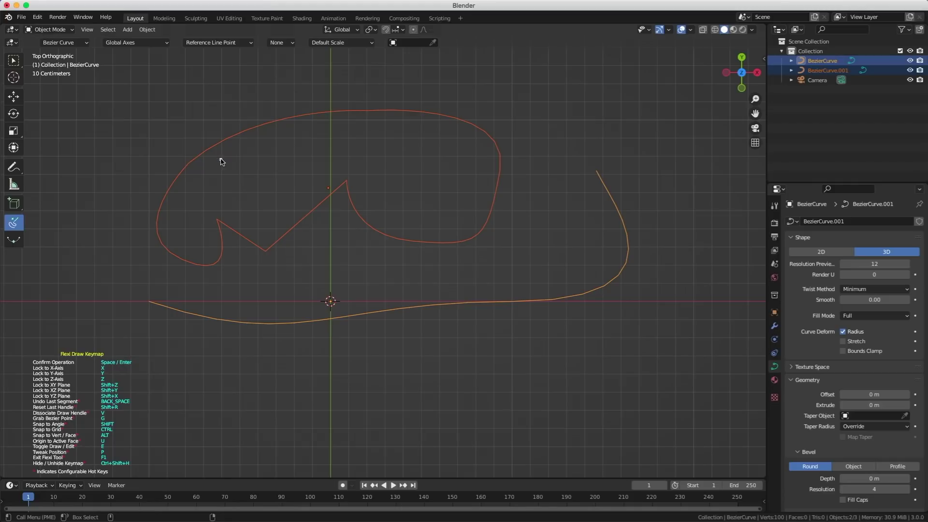
pyautogui.click(14, 97)
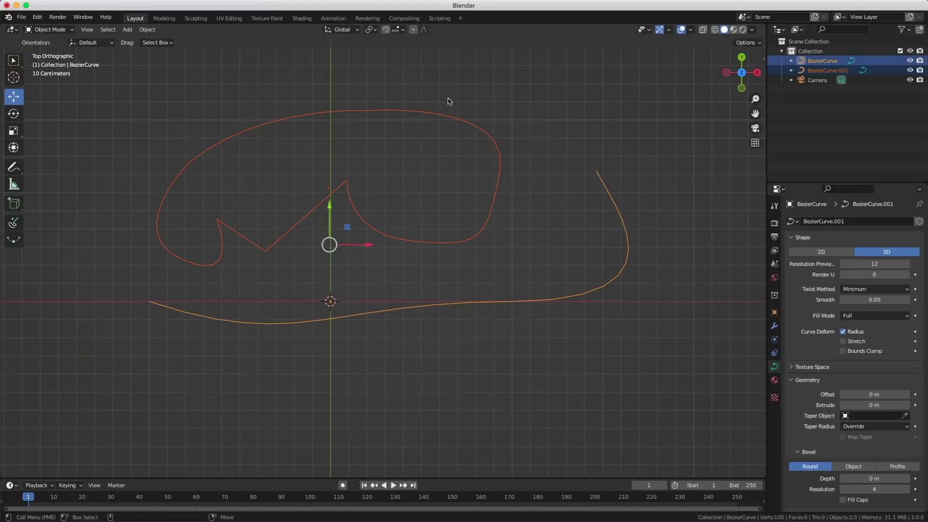
pyautogui.click(828, 70)
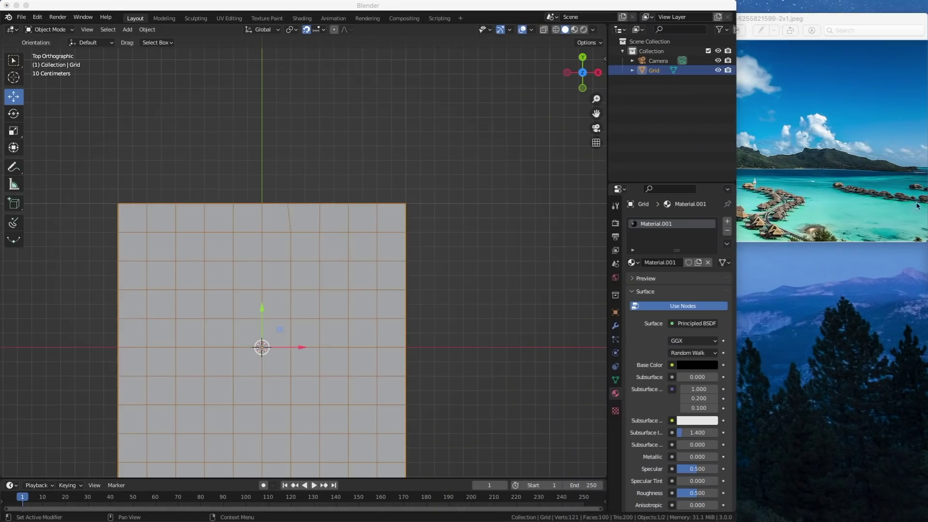
# Sample the turquoise water in the beach photo as the grid material's subsurface colour
pyautogui.click(691, 421)
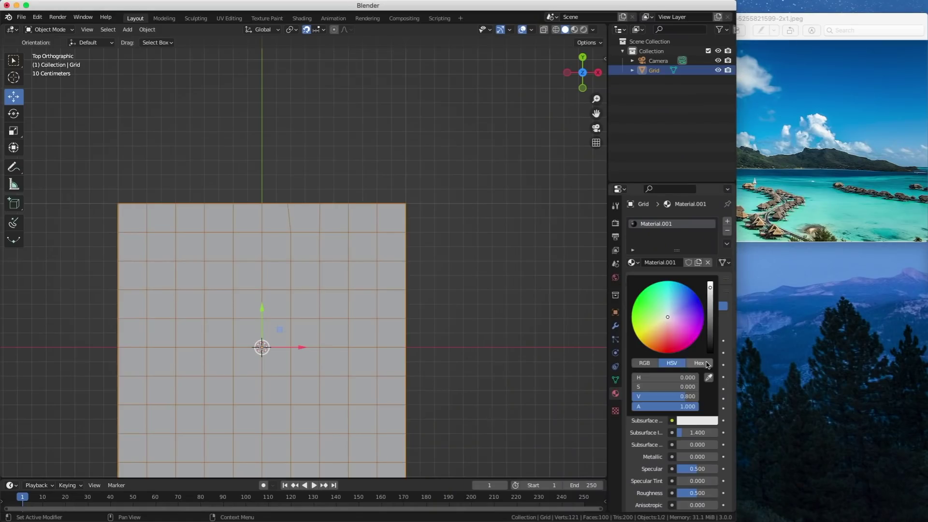
pyautogui.click(709, 378)
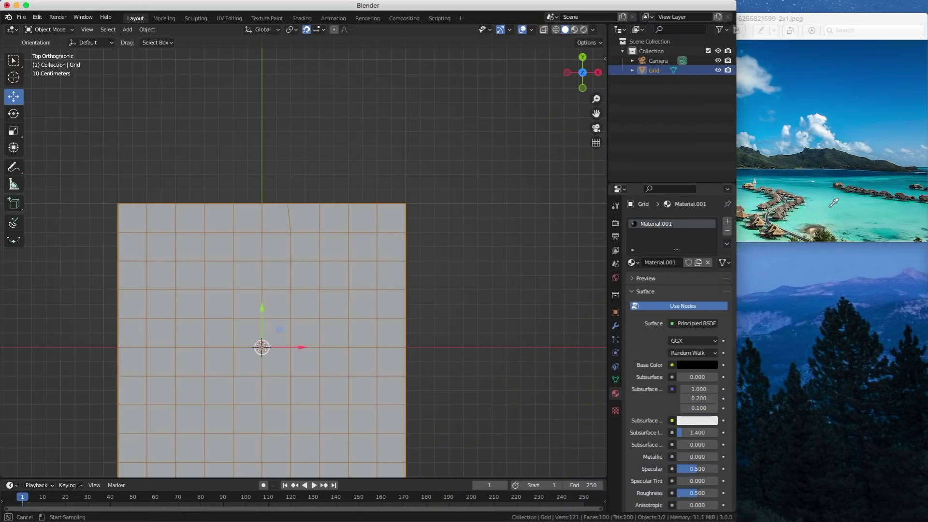
pyautogui.click(831, 206)
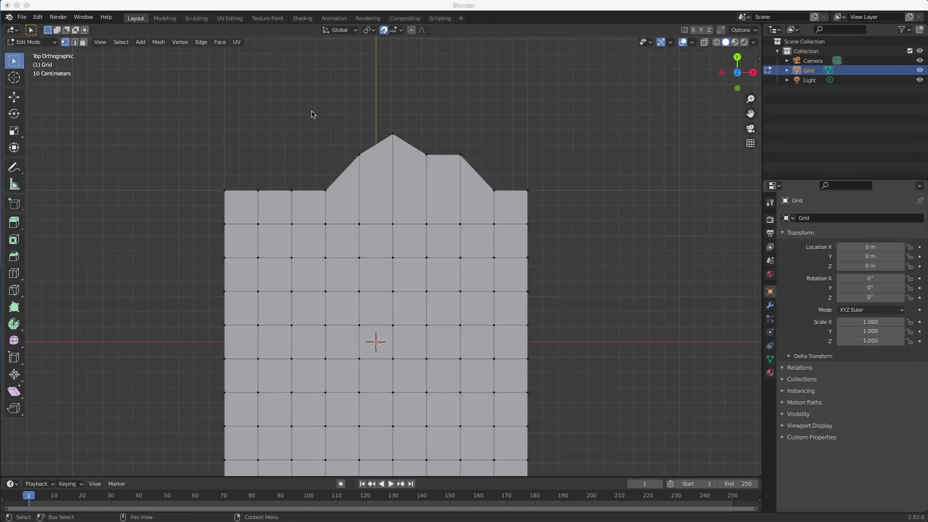
# Flatten the four raised vertices on the grid's upper edge by scaling them to 0 along Y
pyautogui.moveTo(311, 114); pyautogui.dragTo(492, 191)
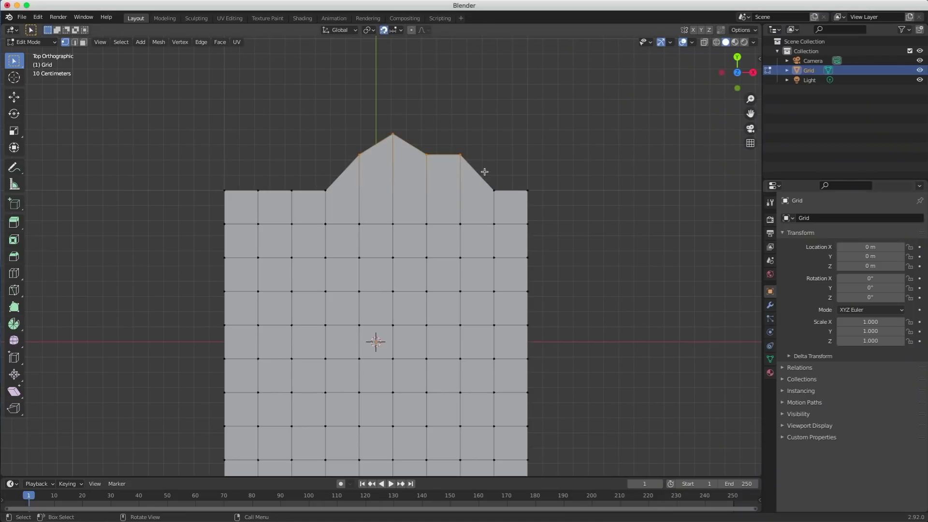
pyautogui.press('s')
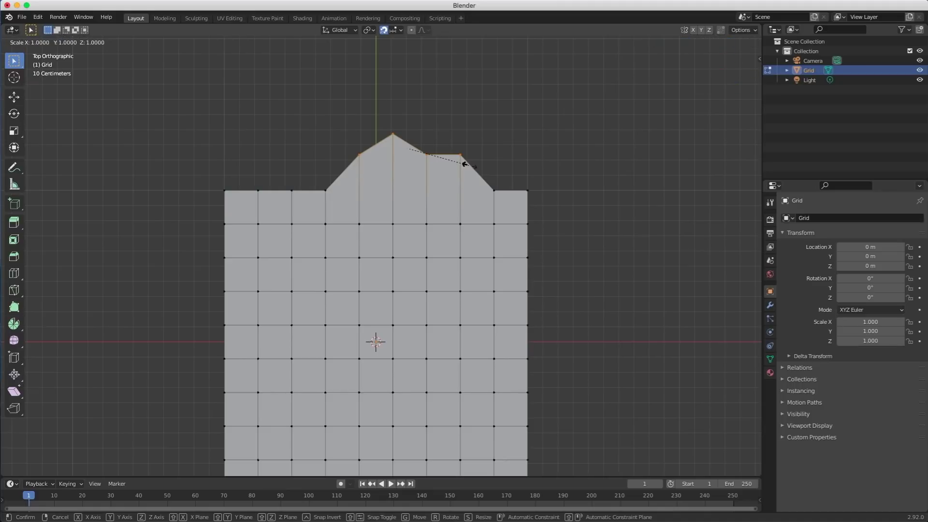
pyautogui.press('y')
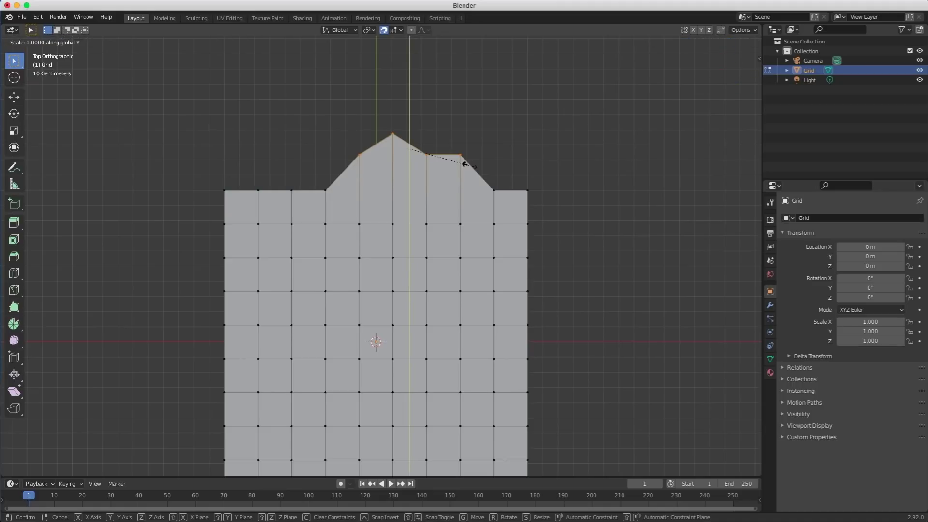
pyautogui.press('0')
pyautogui.press('Return')
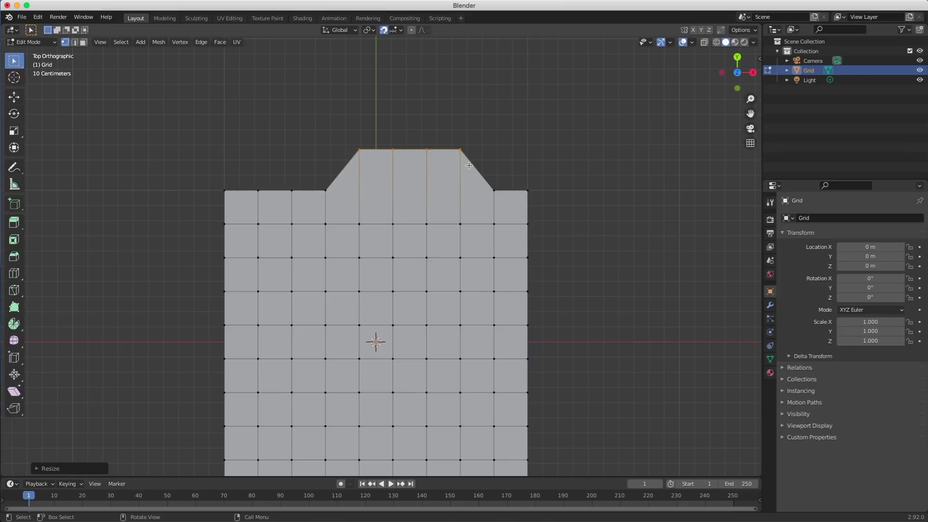
# Lower the flattened vertices along the Y axis toward the grid's upper edge
pyautogui.press('g')
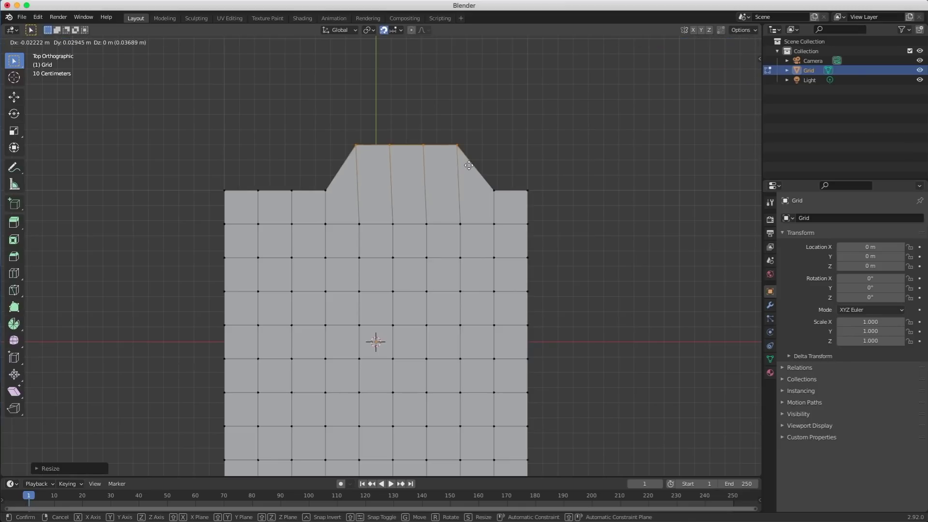
pyautogui.press('y')
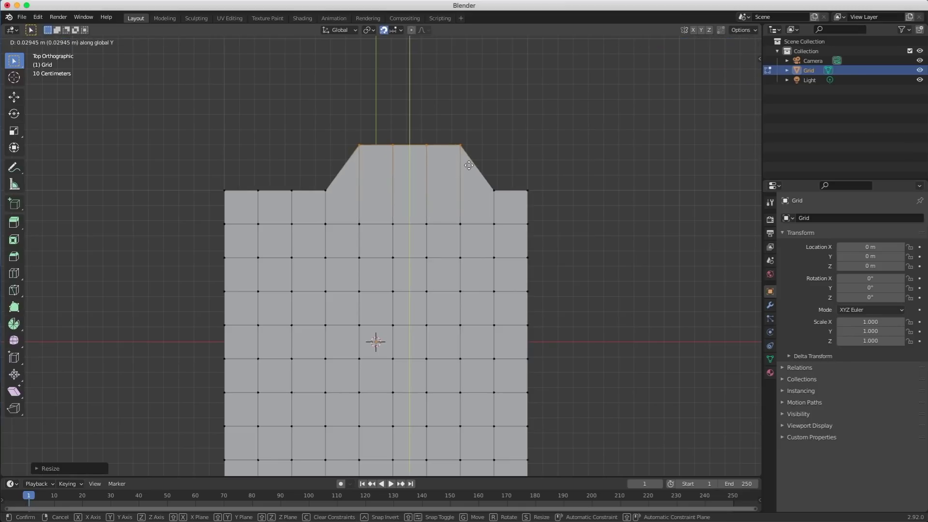
pyautogui.click(466, 203)
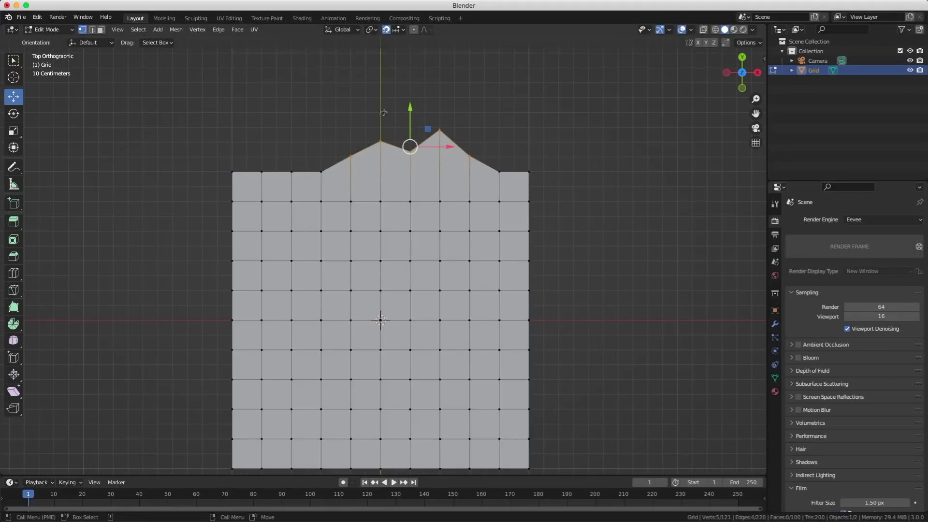
# Align the five uneven vertices on the grid's upper edge and move them down along the Y axis
pyautogui.hotkey('alt', 's')
pyautogui.click(451, 71)
pyautogui.moveTo(411, 108); pyautogui.dragTo(328, 146)
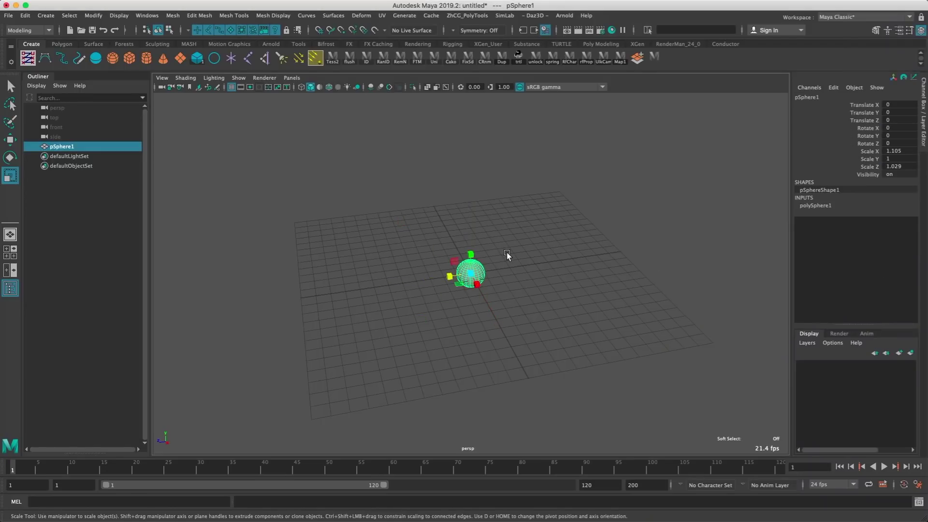
# Switch to Maya, enlarge the sphere's scale manipulator in four increments and shrink it by the same amount
pyautogui.press('=')
pyautogui.press('=')
pyautogui.press('=')
pyautogui.press('=')
pyautogui.press('-')
pyautogui.press('-')
pyautogui.press('-')
pyautogui.press('-')
# Activate the sphere's Rotate tool, enlarge its manipulator in eight increments, and reduce it by four
pyautogui.press('e')
pyautogui.press('=')
pyautogui.press('=')
pyautogui.press('=')
pyautogui.press('=')
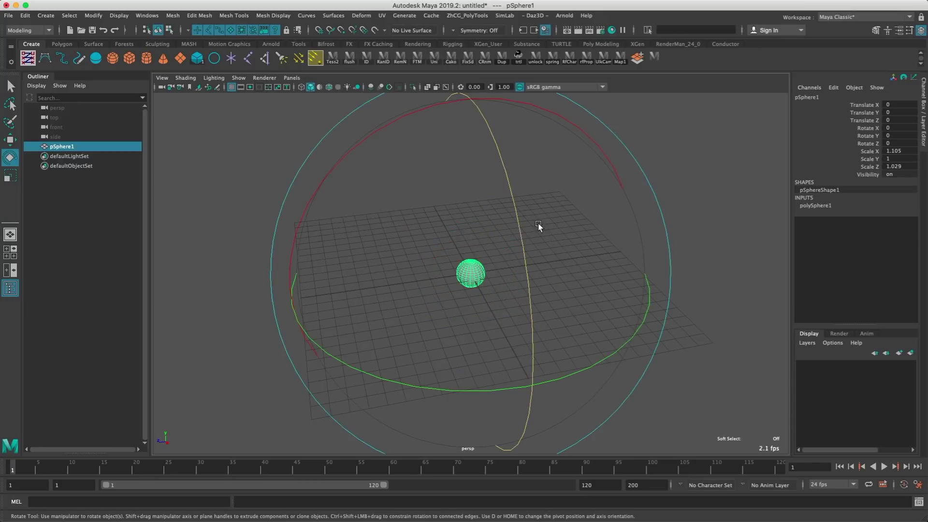
pyautogui.press('=')
pyautogui.press('=')
pyautogui.press('=')
pyautogui.press('=')
pyautogui.press('-')
pyautogui.press('-')
pyautogui.press('-')
pyautogui.press('-')
pyautogui.moveTo(632, 160); pyautogui.dragTo(698, 165)
pyautogui.click(701, 168)
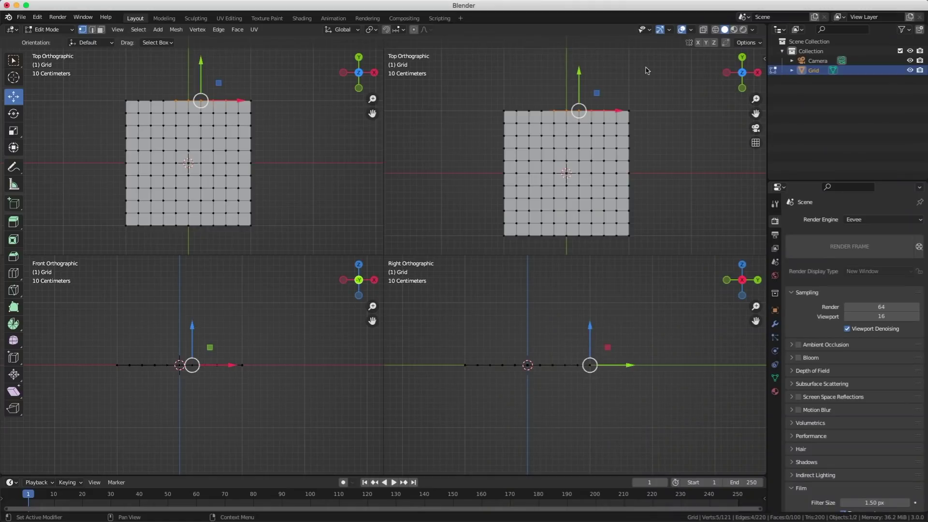
# Switch to Blender and compare Wireframe, Solid and Material Preview shading across the quad view, ending in Solid
pyautogui.click(717, 30)
pyautogui.click(724, 29)
pyautogui.click(734, 29)
pyautogui.click(724, 30)
pyautogui.click(716, 30)
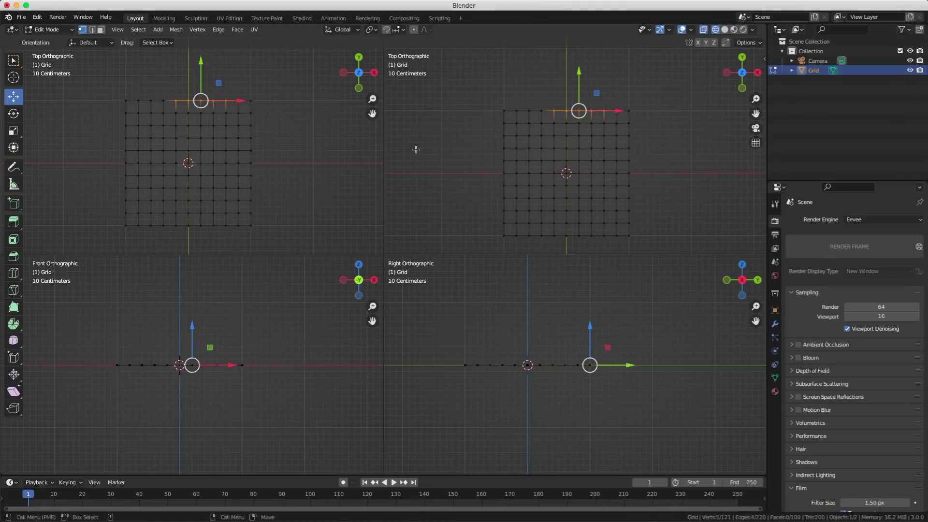
pyautogui.click(725, 30)
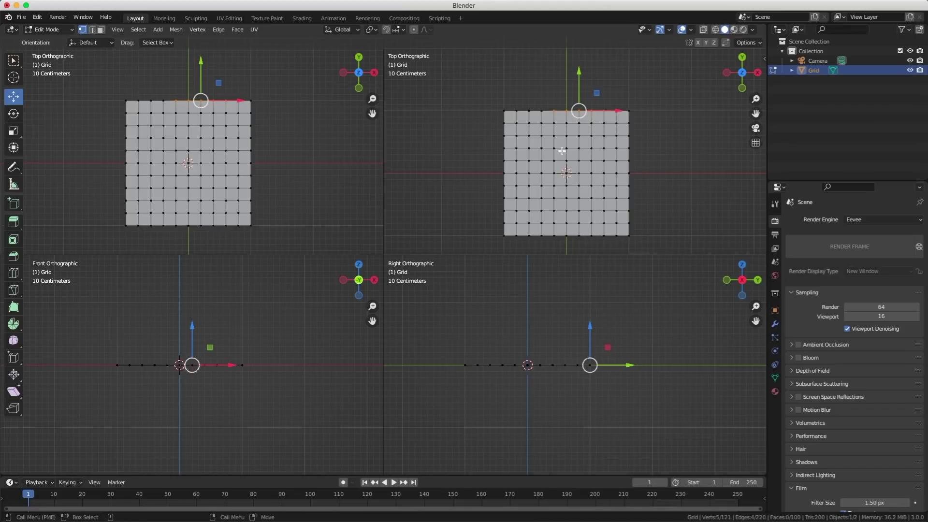
pyautogui.moveTo(252, 133); pyautogui.dragTo(236, 151)
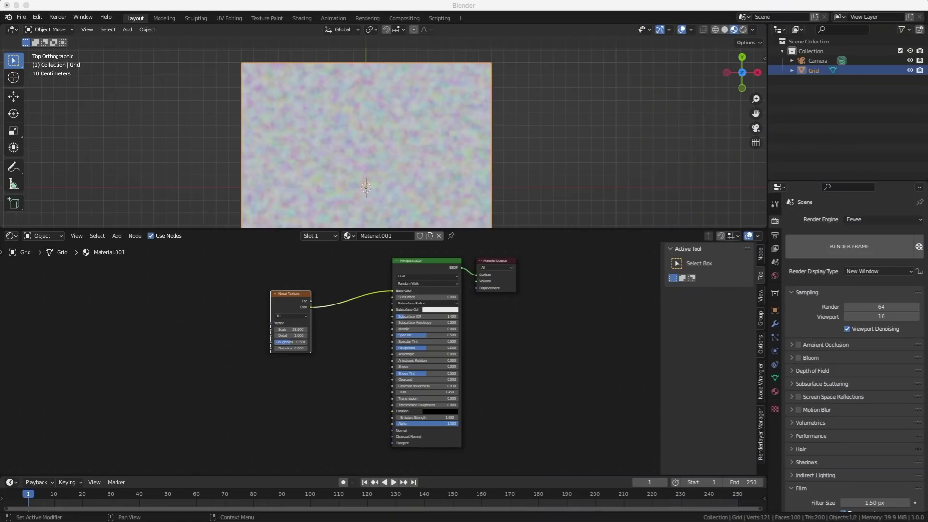
# Shift the Noise Texture node slightly toward the Principled BSDF in the material's node tree
pyautogui.moveTo(288, 294); pyautogui.dragTo(293, 298)
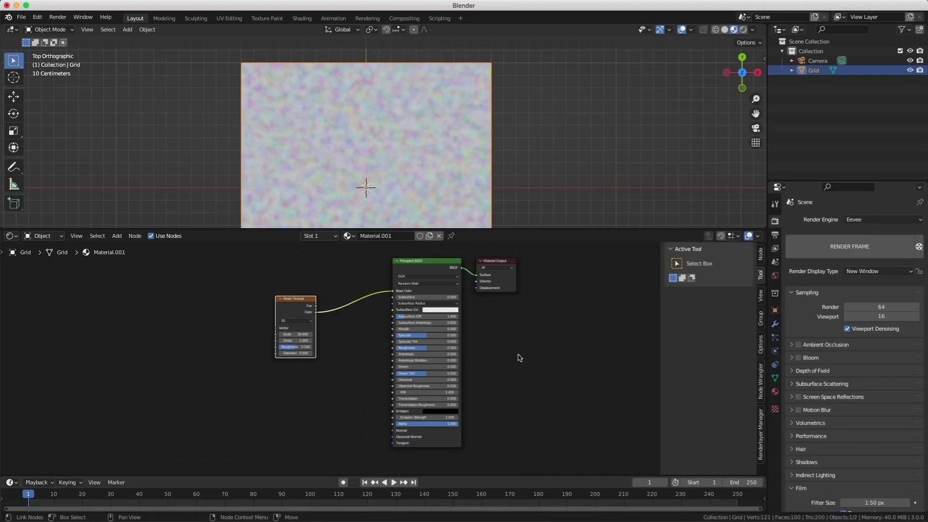
pyautogui.hscroll(5, 252, 337)
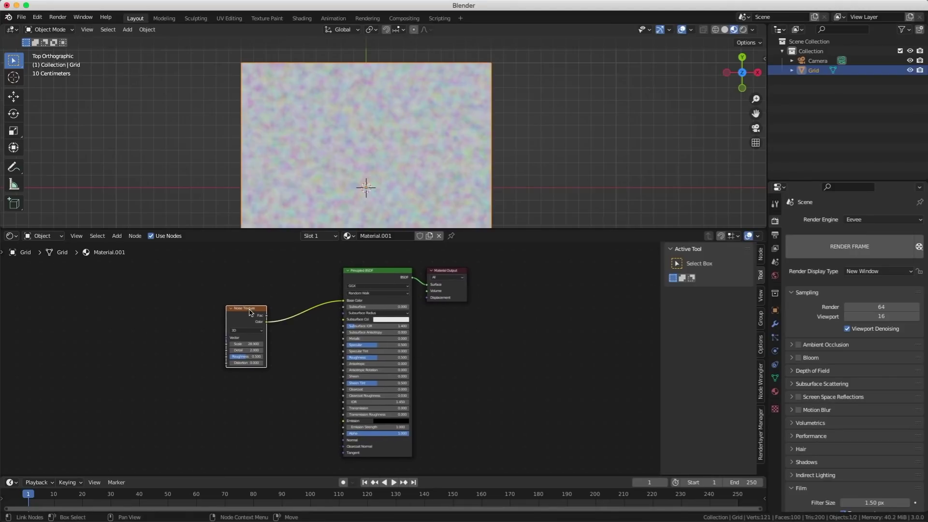
# Copy the Noise Texture node from Material.001 and paste it into the node tree of Material
pyautogui.rightClick(250, 312)
pyautogui.click(299, 277)
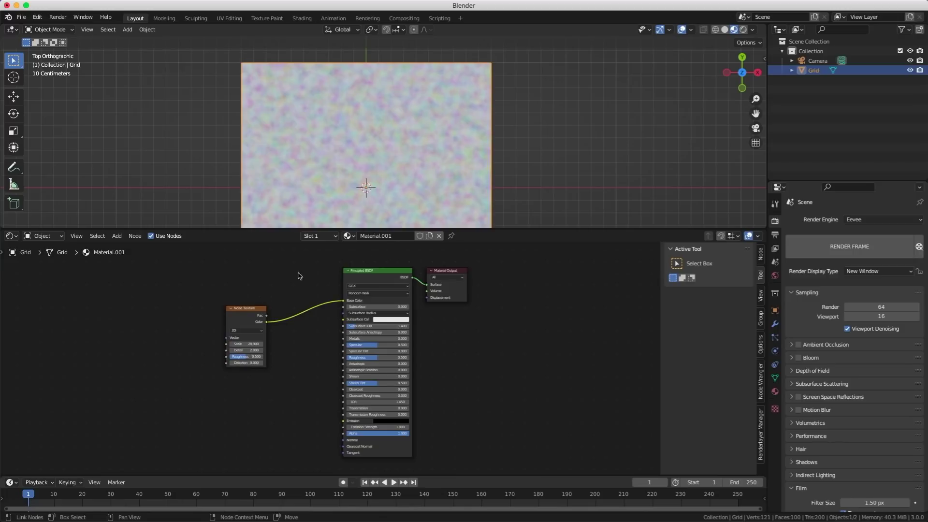
pyautogui.click(349, 236)
pyautogui.click(406, 250)
pyautogui.rightClick(189, 294)
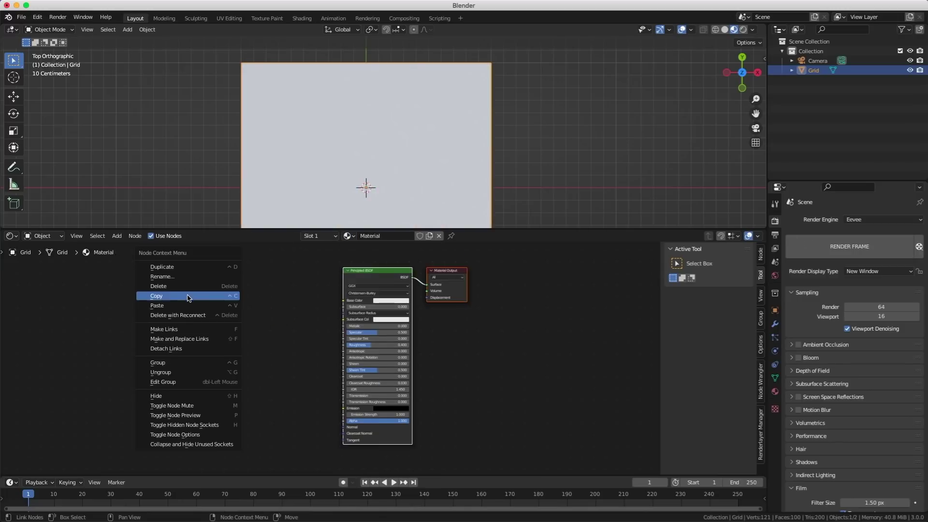
pyautogui.click(199, 305)
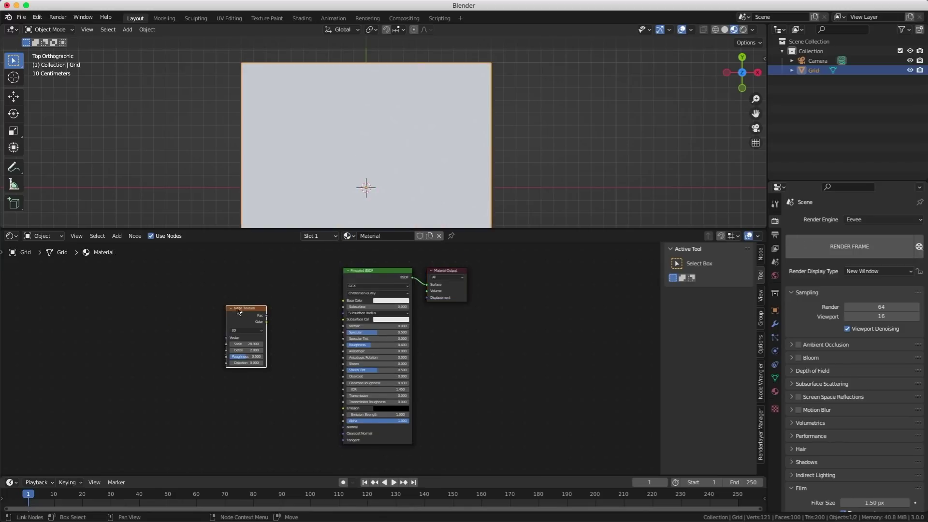
# Link the pasted Noise Texture's Color output to the Principled BSDF's Base Color and increase the noise Scale
pyautogui.moveTo(267, 321); pyautogui.dragTo(343, 300)
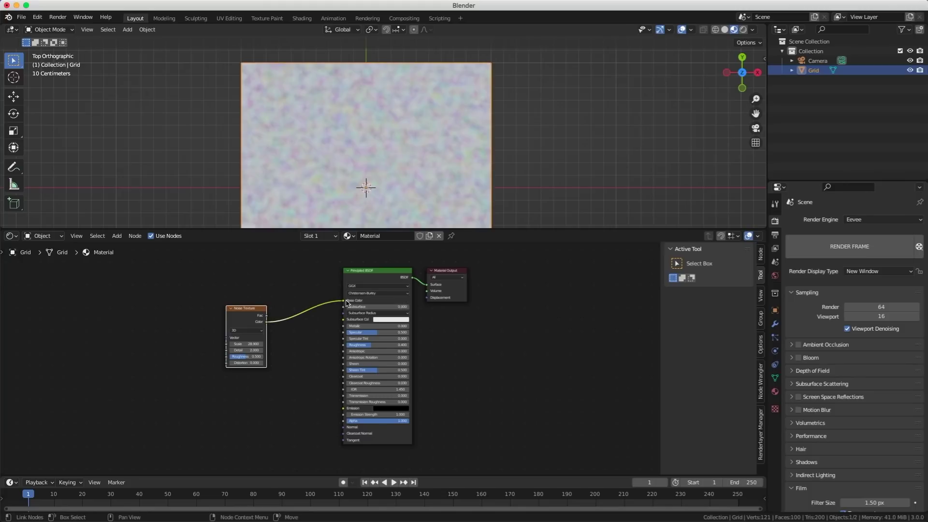
pyautogui.moveTo(248, 344); pyautogui.dragTo(271, 344)
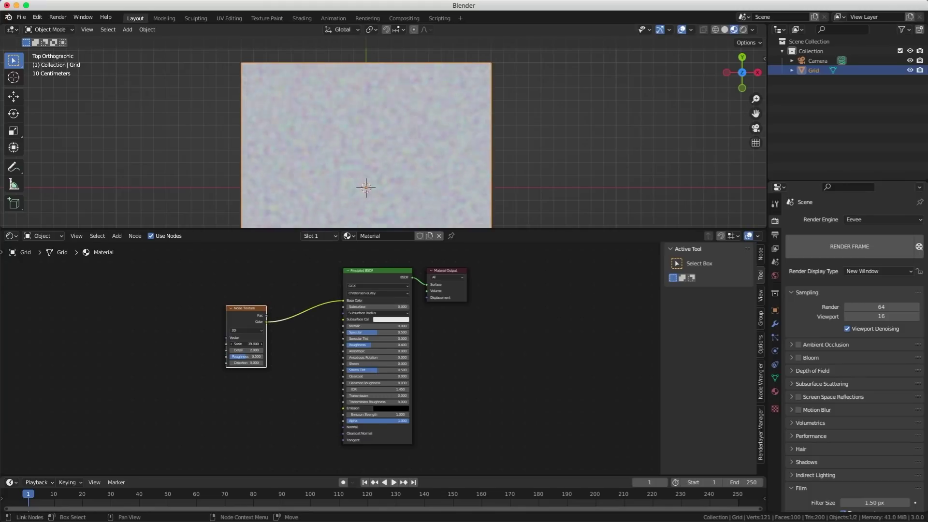
# Copy the Noise Texture Scale of Material.001 as a new driver and paste it onto the Noise Texture Scale in Material
pyautogui.click(348, 235)
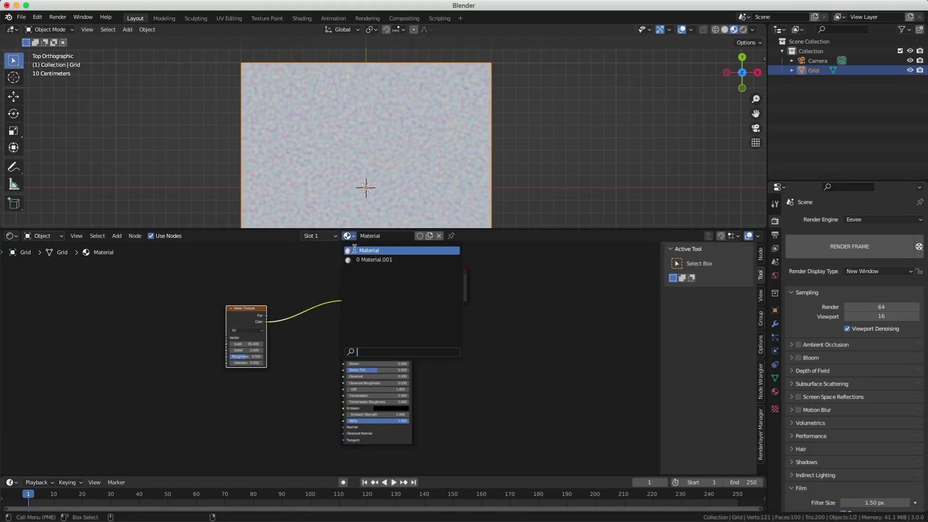
pyautogui.click(359, 260)
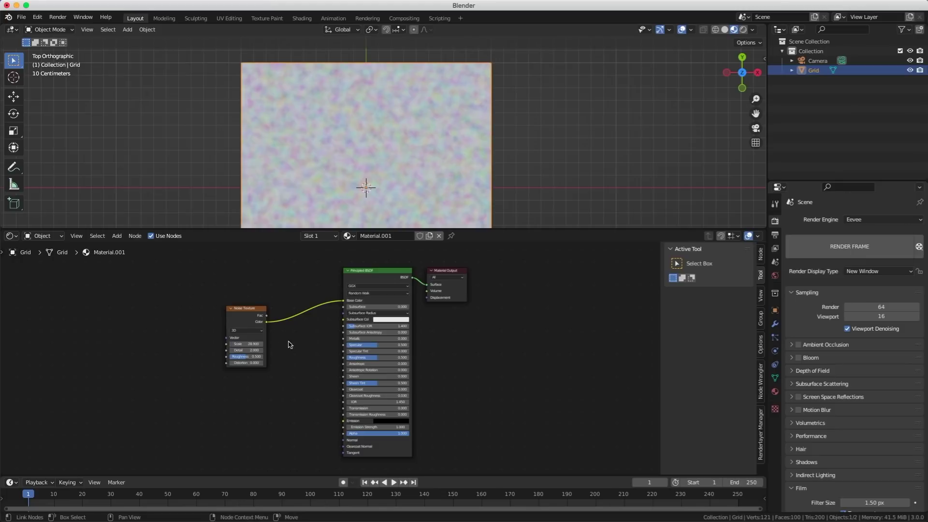
pyautogui.rightClick(247, 344)
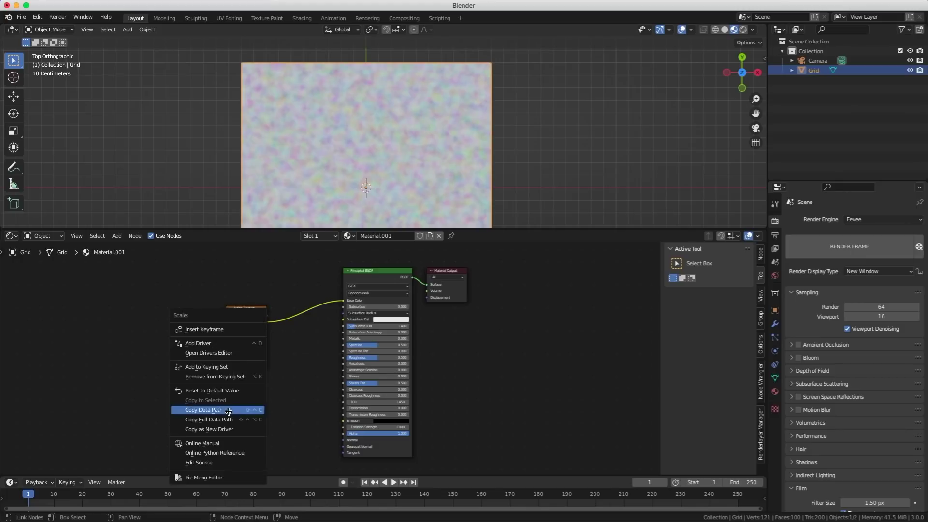
pyautogui.click(230, 429)
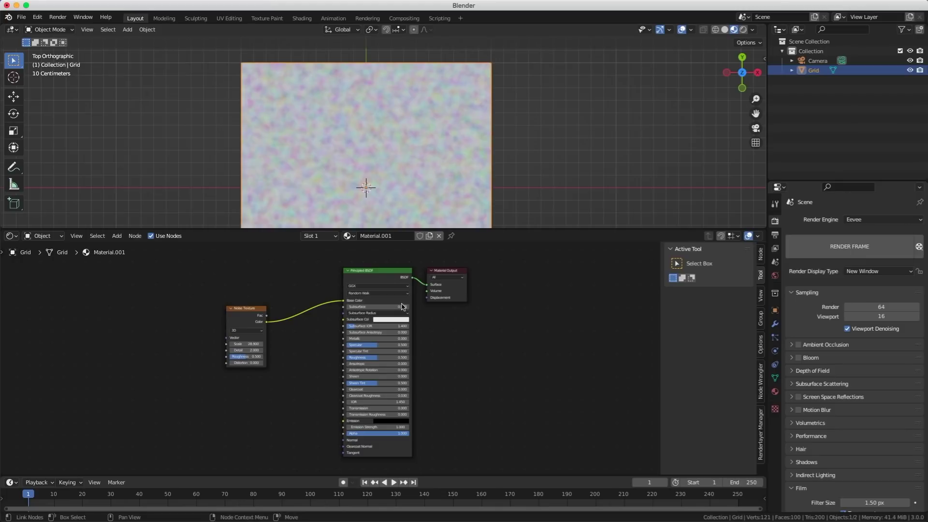
pyautogui.click(348, 236)
pyautogui.click(369, 250)
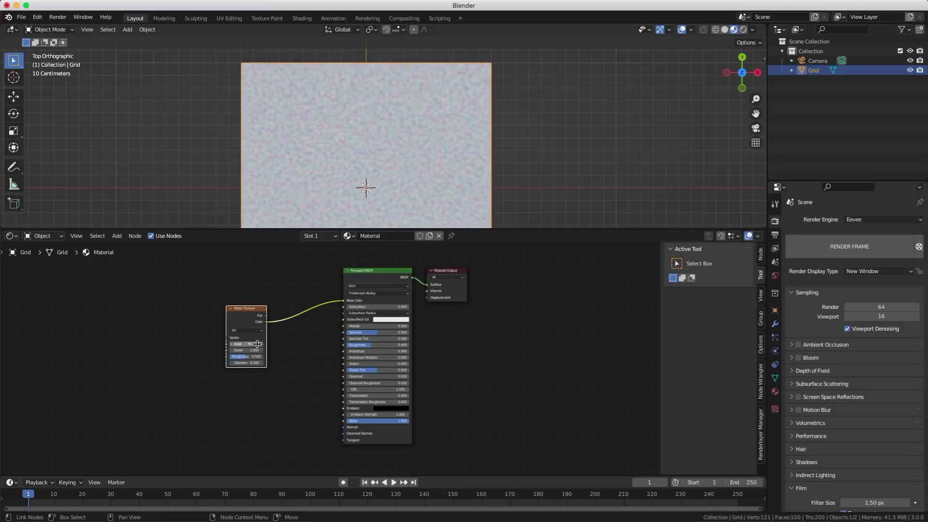
pyautogui.rightClick(251, 344)
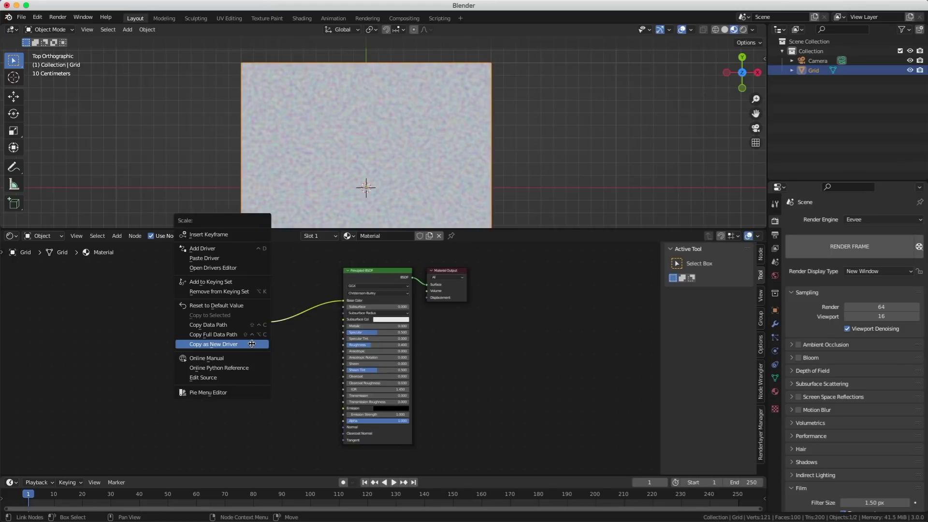
pyautogui.click(220, 258)
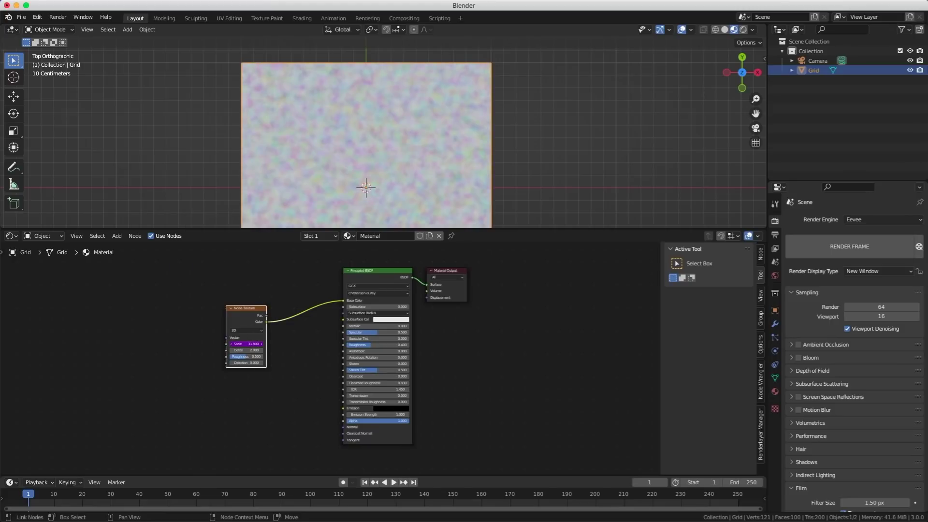
# Lower the Noise Texture Scale of Material.001 to about 17 and return to Material to check its driven Scale
pyautogui.click(247, 343)
pyautogui.click(354, 237)
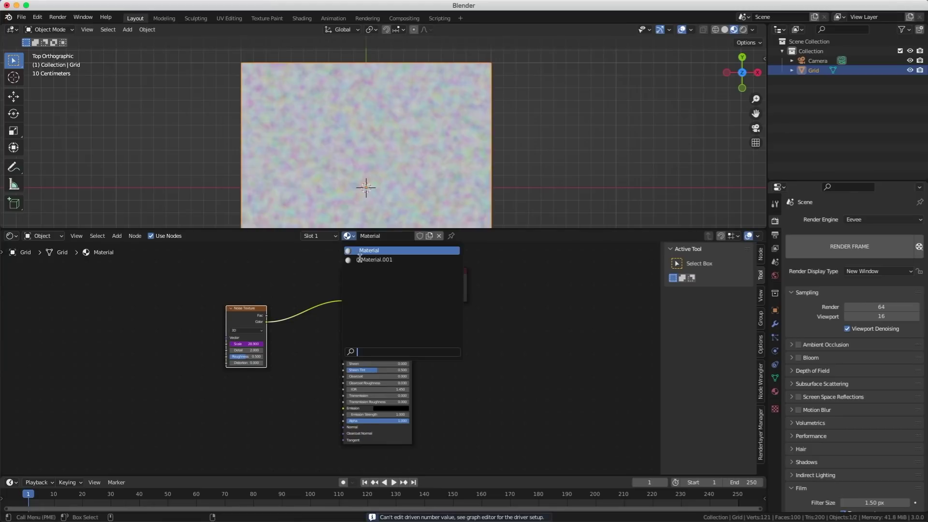
pyautogui.click(360, 260)
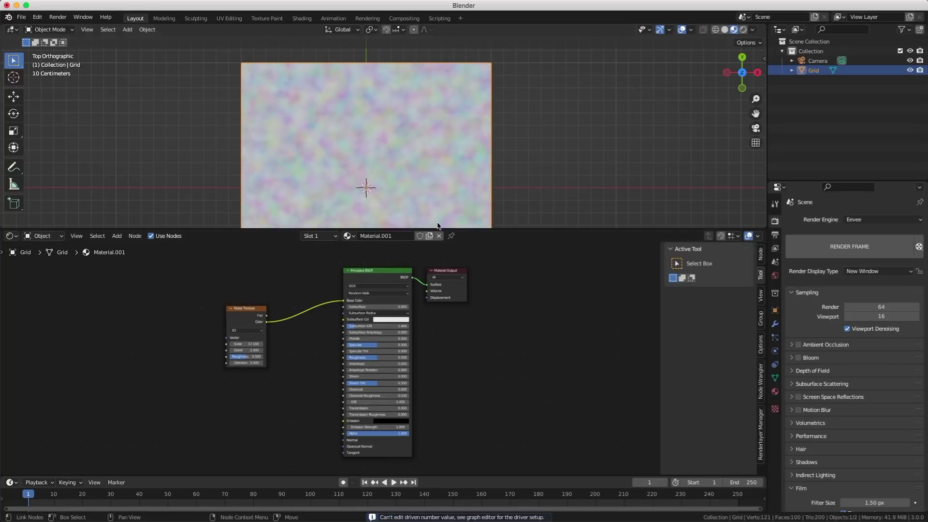
pyautogui.click(349, 236)
pyautogui.click(358, 250)
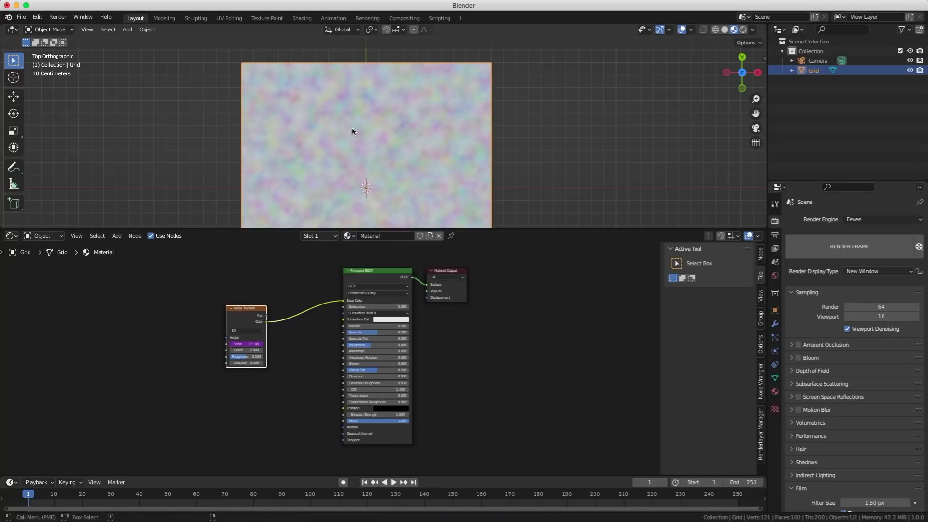
pyautogui.click(252, 343)
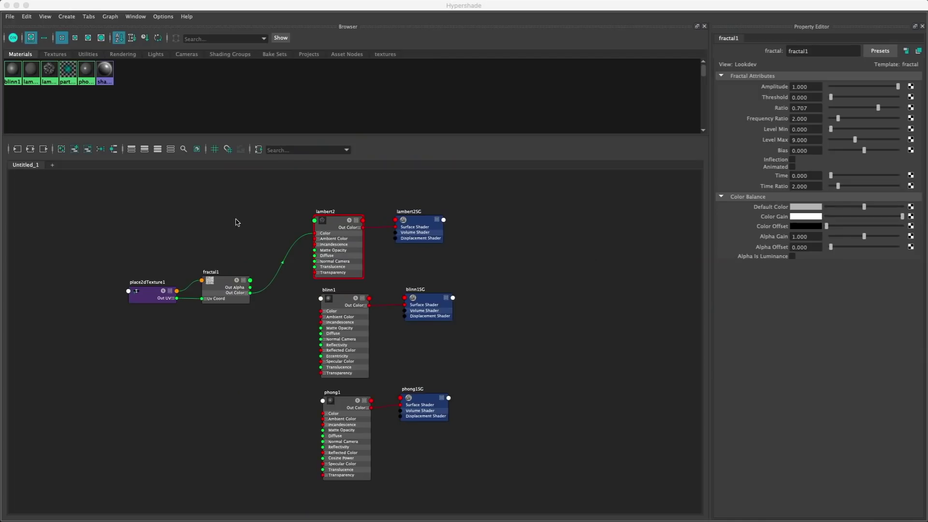
# Switch to Maya's Hypershade and connect fractal1's Out Color to the Color inputs of blinn1 and phong1
pyautogui.click(268, 225)
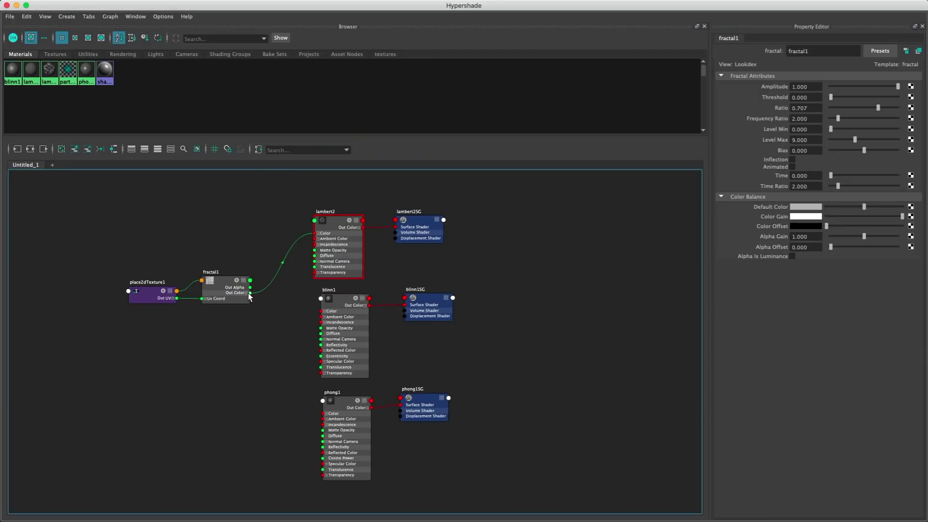
pyautogui.moveTo(250, 292); pyautogui.dragTo(326, 310)
pyautogui.moveTo(251, 293); pyautogui.dragTo(323, 414)
pyautogui.click(341, 421)
pyautogui.click(341, 216)
pyautogui.click(355, 416)
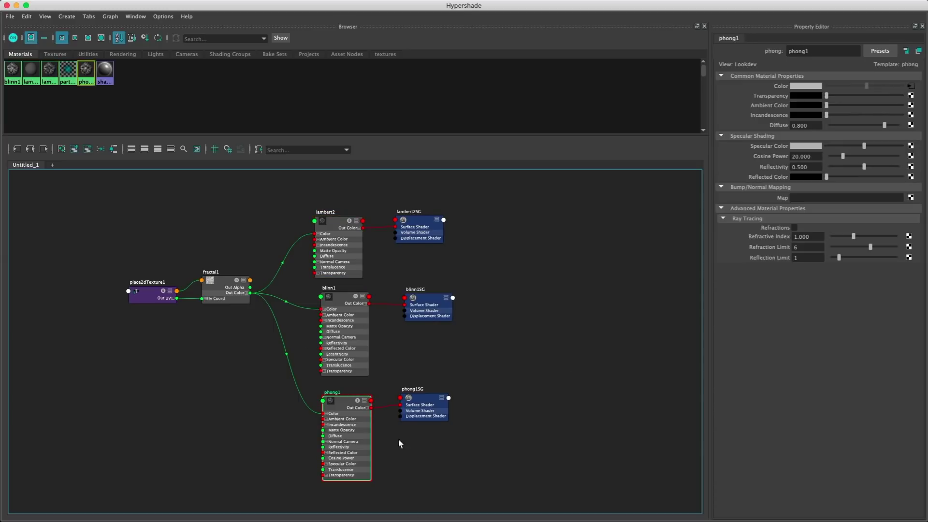
# Set the Diffuse value of the lambert2 material to 0.5
pyautogui.click(342, 300)
pyautogui.click(338, 232)
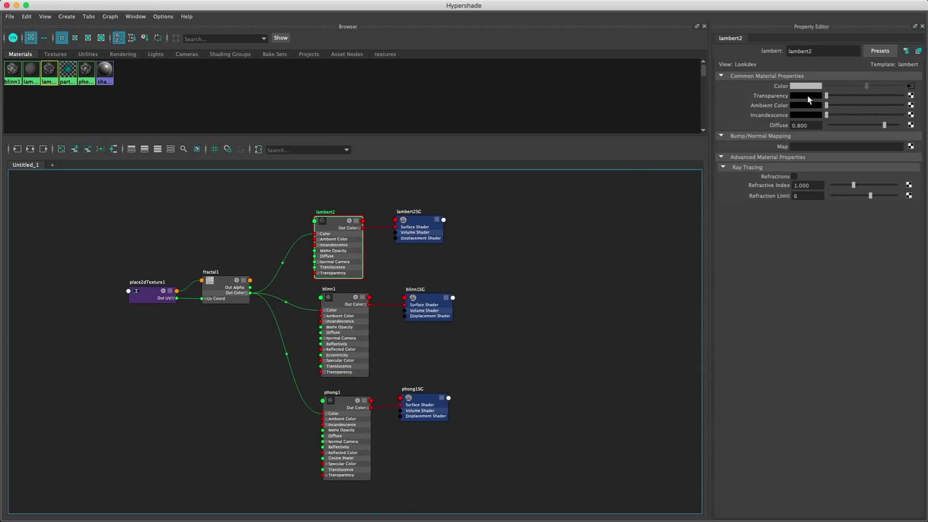
pyautogui.doubleClick(800, 125)
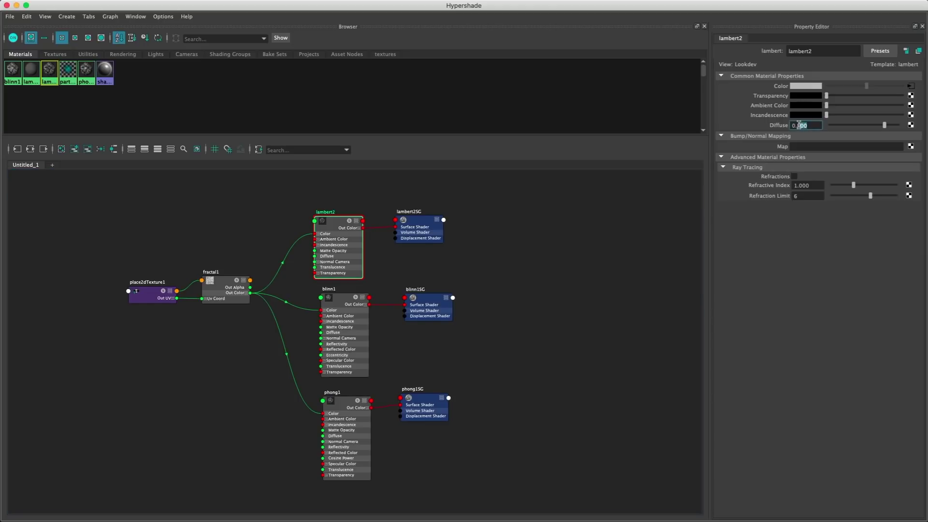
pyautogui.write('5')
pyautogui.press('Return')
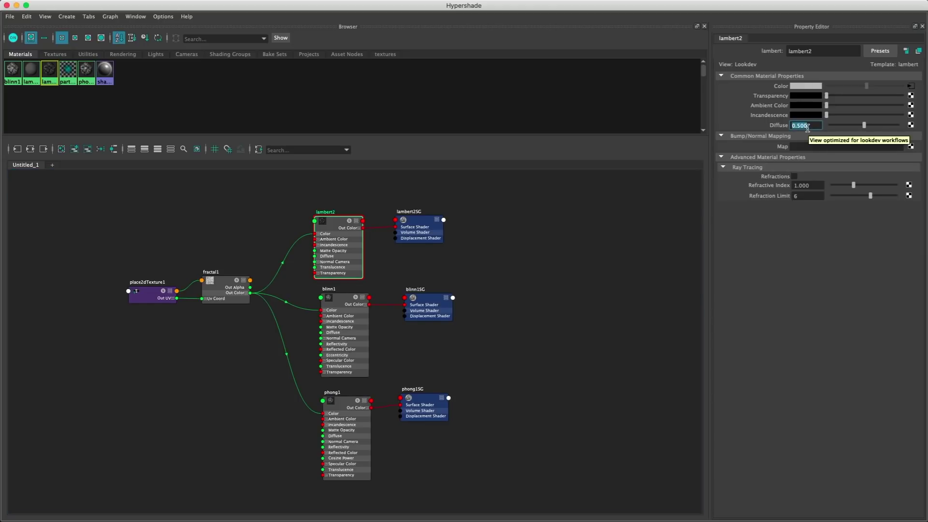
# Set the Diffuse value of the blinn1 material to 0.5
pyautogui.click(348, 298)
pyautogui.doubleClick(799, 125)
pyautogui.write('5')
pyautogui.press('Return')
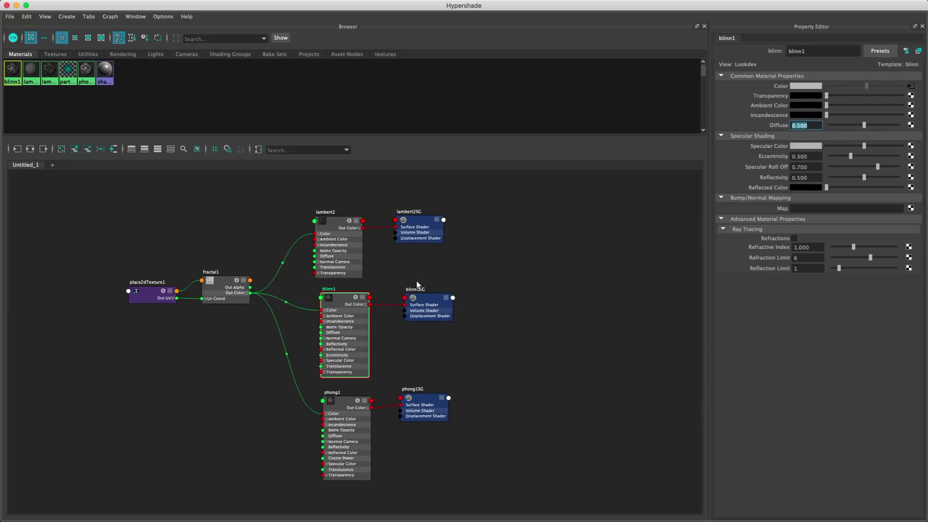
# Select the lambert2, blinn1 and phong1 nodes in turn, nudging lambert2 and blinn1 slightly upward in the graph
pyautogui.moveTo(339, 270); pyautogui.dragTo(340, 271)
pyautogui.click(358, 324)
pyautogui.click(368, 401)
pyautogui.moveTo(357, 309); pyautogui.dragTo(362, 300)
pyautogui.moveTo(338, 228); pyautogui.dragTo(339, 218)
pyautogui.click(345, 426)
pyautogui.click(346, 344)
pyautogui.moveTo(348, 252); pyautogui.dragTo(348, 252)
pyautogui.click(351, 339)
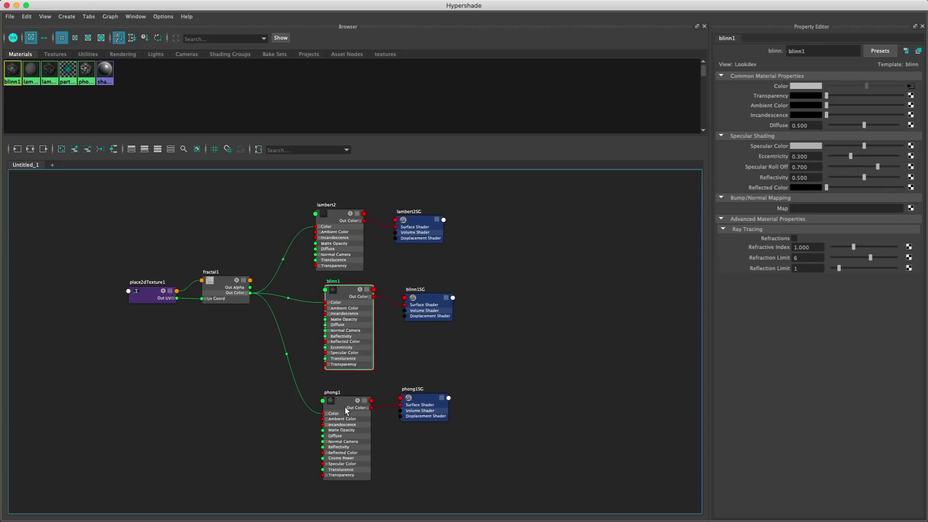
pyautogui.moveTo(352, 416); pyautogui.dragTo(352, 415)
pyautogui.moveTo(355, 334); pyautogui.dragTo(358, 332)
pyautogui.click(341, 241)
pyautogui.click(355, 301)
pyautogui.moveTo(354, 289); pyautogui.dragTo(355, 286)
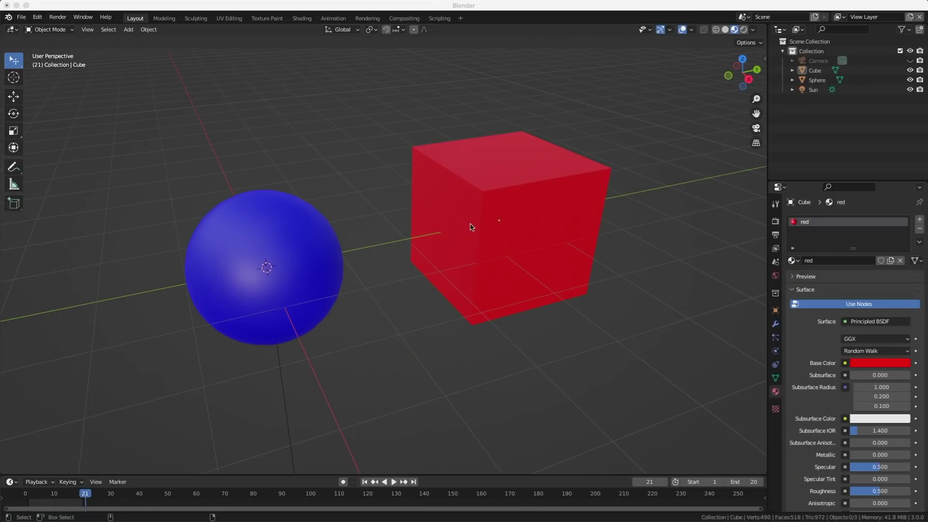
# Switch to Blender, activate View Layer_001, and inspect the materials of the sphere and the cube in it
pyautogui.click(436, 231)
pyautogui.click(300, 233)
pyautogui.click(489, 196)
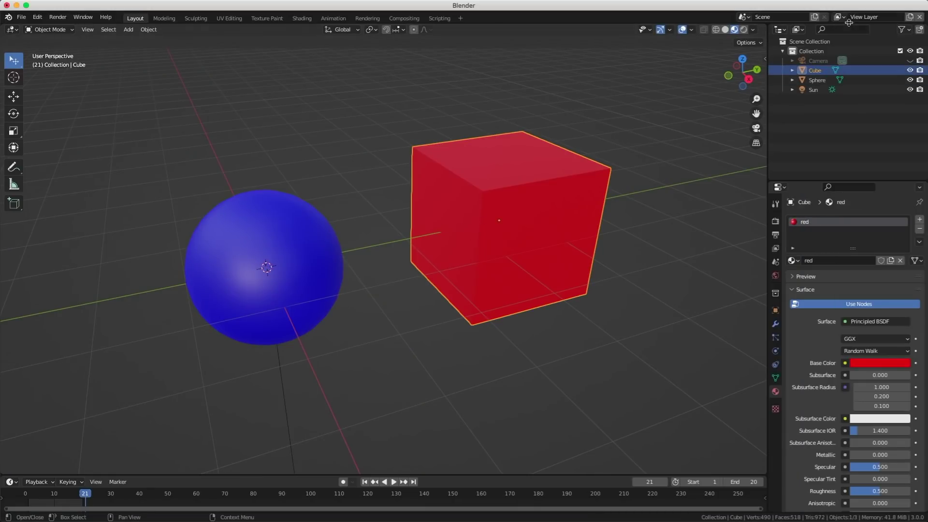
pyautogui.click(839, 17)
pyautogui.click(789, 40)
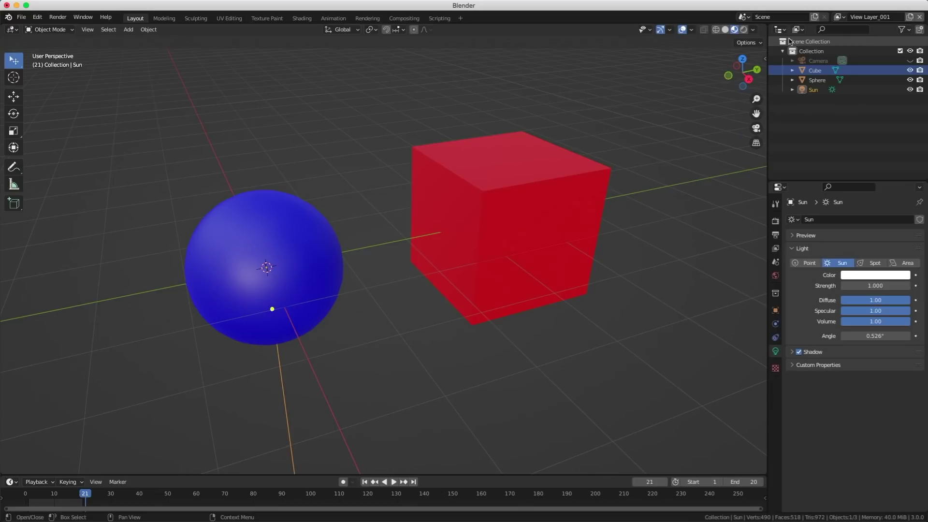
pyautogui.click(285, 239)
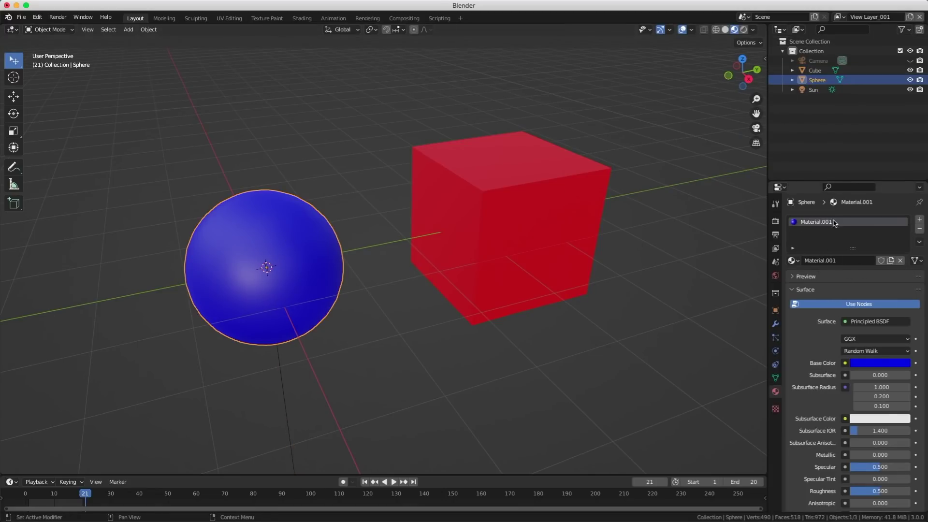
pyautogui.click(563, 209)
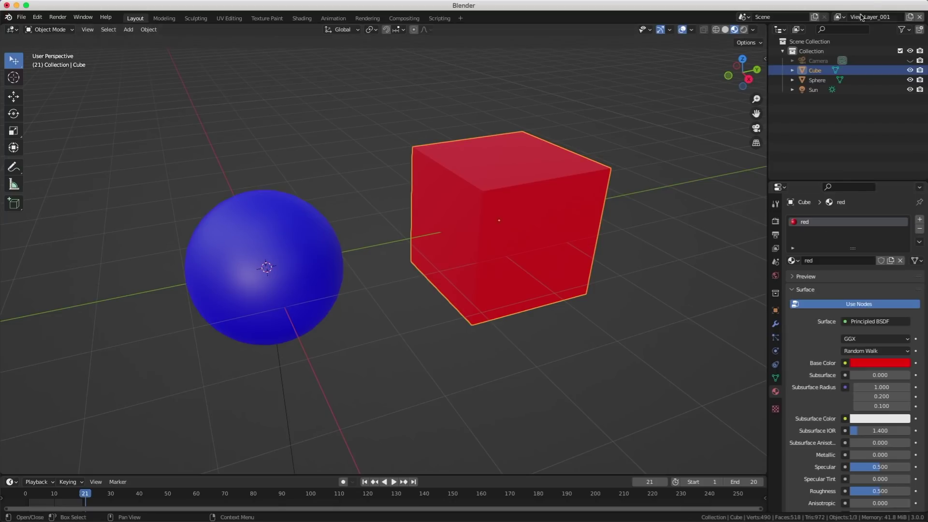
# Add another view layer to the scene
pyautogui.click(839, 17)
pyautogui.click(910, 17)
pyautogui.click(868, 47)
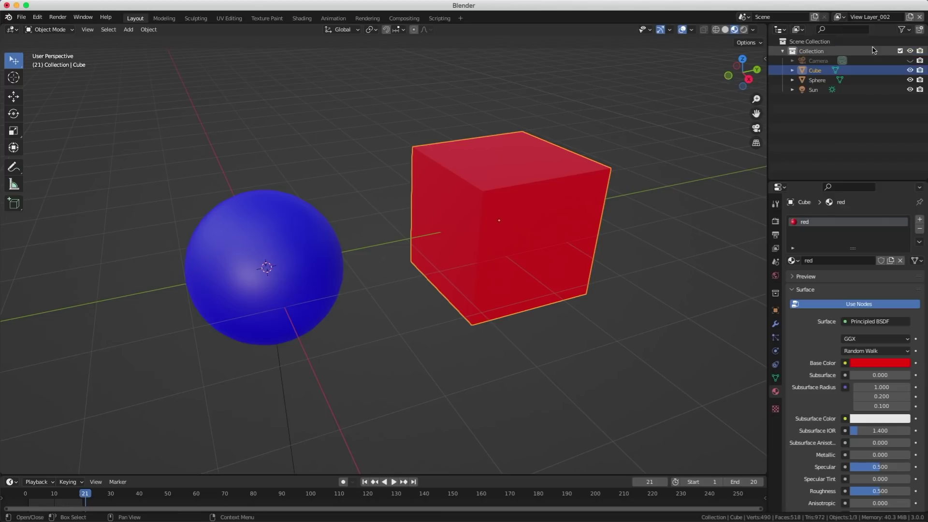
# Set the blue sphere material's Metallic to 1.000 and lower its Roughness
pyautogui.click(275, 240)
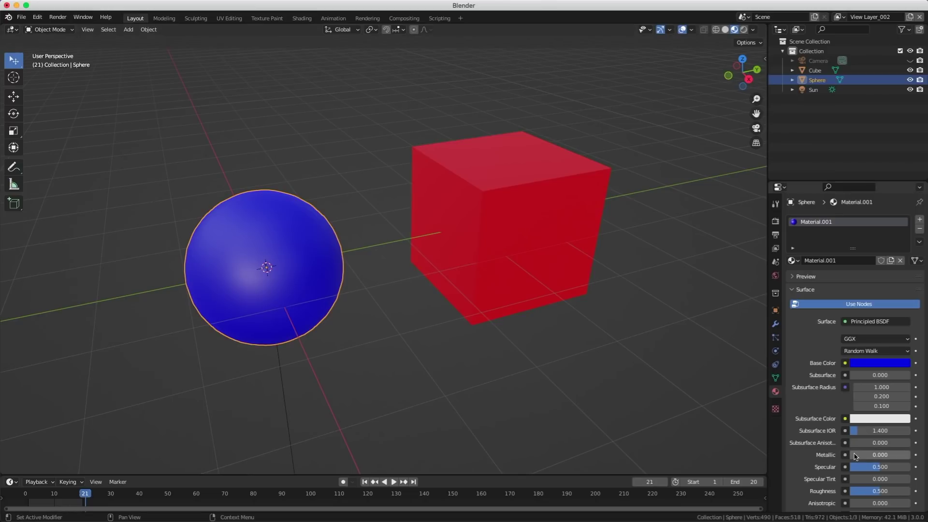
pyautogui.moveTo(857, 457); pyautogui.dragTo(911, 456)
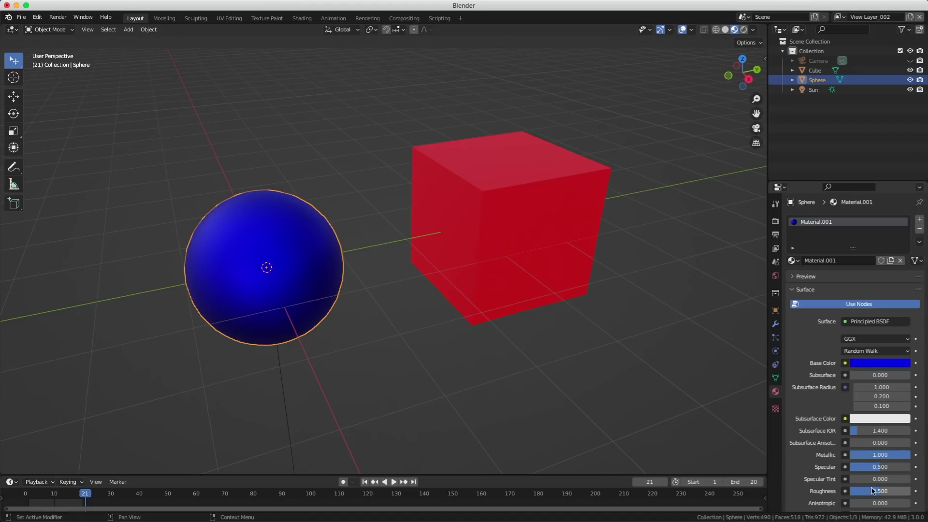
pyautogui.moveTo(874, 492); pyautogui.dragTo(851, 491)
pyautogui.moveTo(891, 457); pyautogui.dragTo(910, 456)
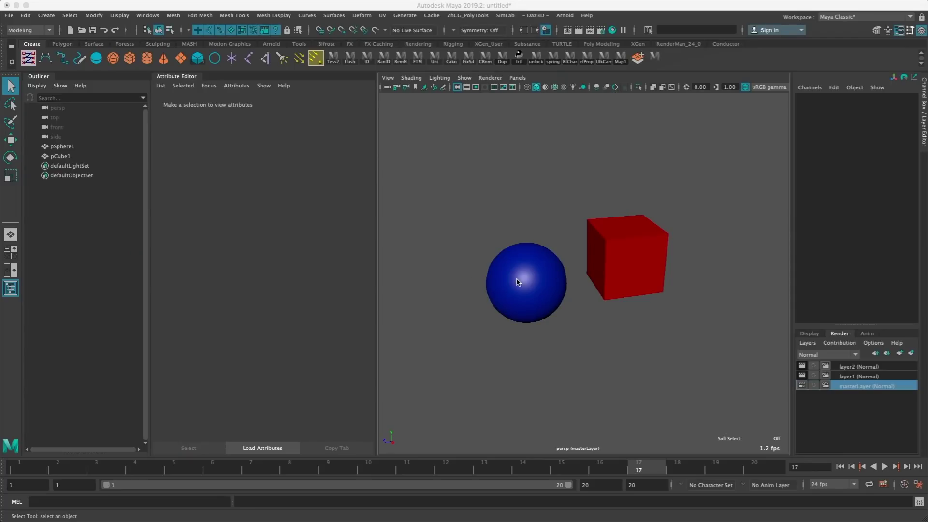
# Switch to Maya, view render layers layer1 and layer2, and select the sphere to inspect its layer2 material attributes
pyautogui.click(844, 377)
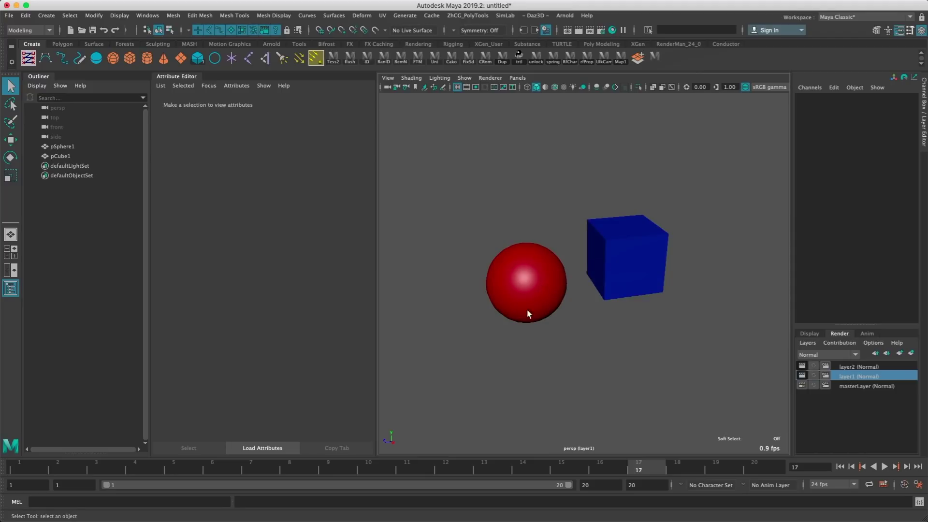
pyautogui.click(848, 367)
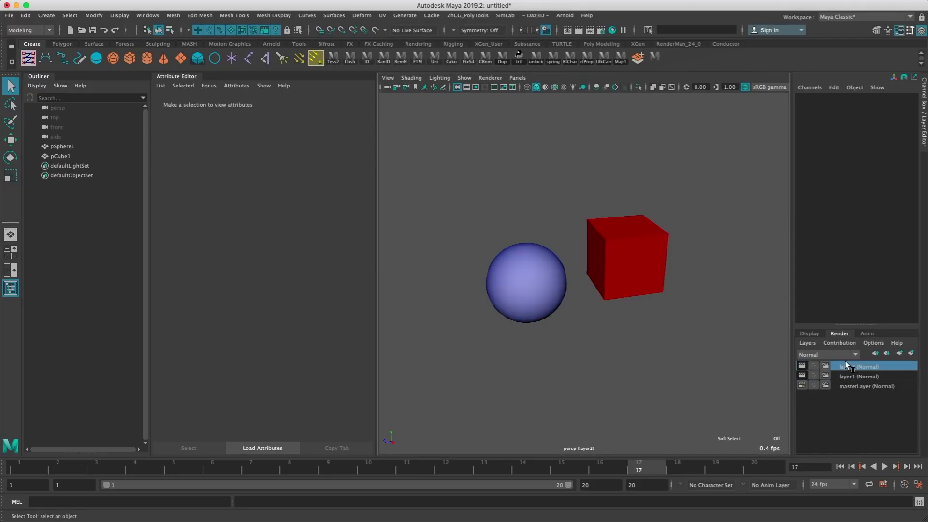
pyautogui.click(529, 288)
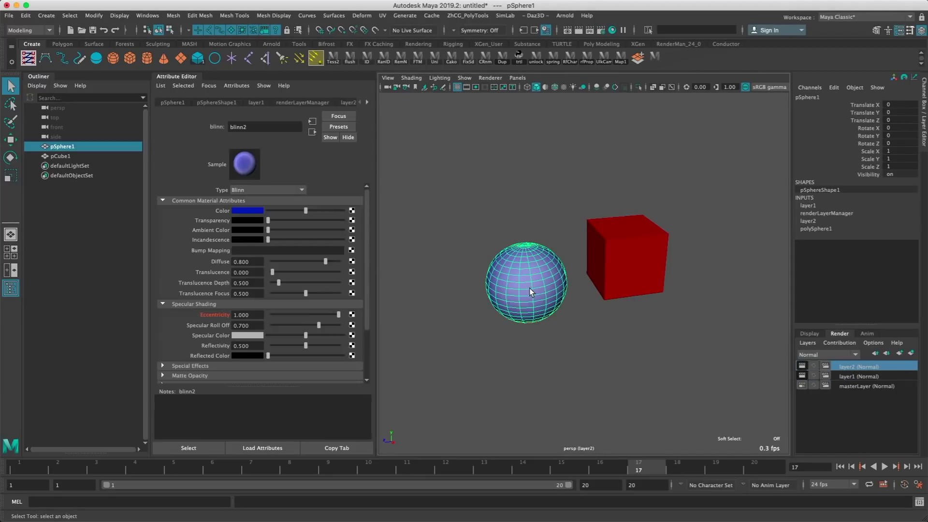
# Reapply the layer2 override on the blinn2 material's Eccentricity and set it to 1.000
pyautogui.rightClick(212, 314)
pyautogui.click(252, 368)
pyautogui.rightClick(214, 312)
pyautogui.click(252, 368)
pyautogui.moveTo(292, 315); pyautogui.dragTo(382, 323)
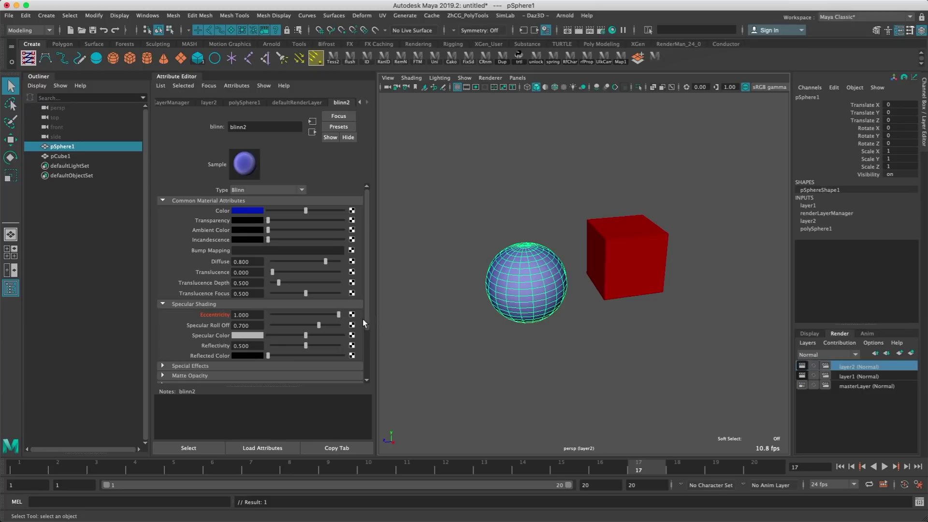
# Create a layer2 override for blinn2's Color, set it to green, and switch to layer1 for comparison
pyautogui.click(239, 213)
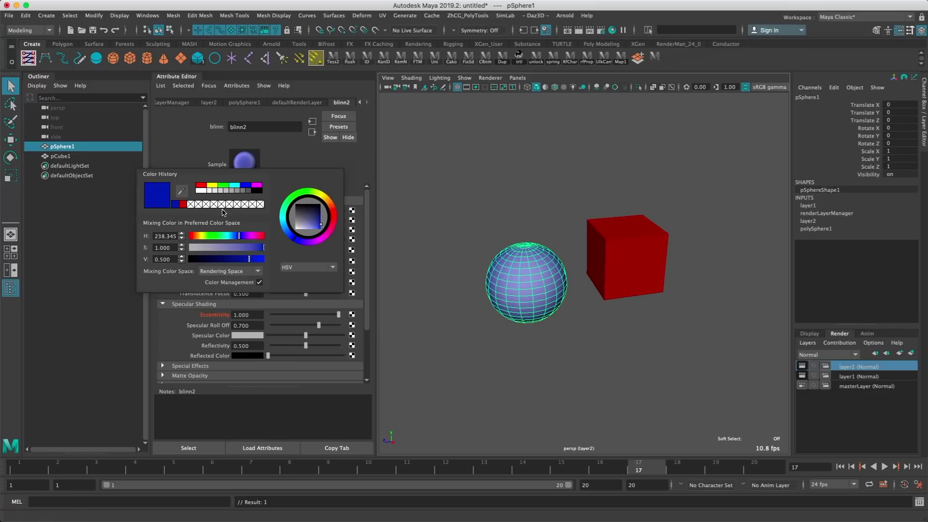
pyautogui.rightClick(217, 211)
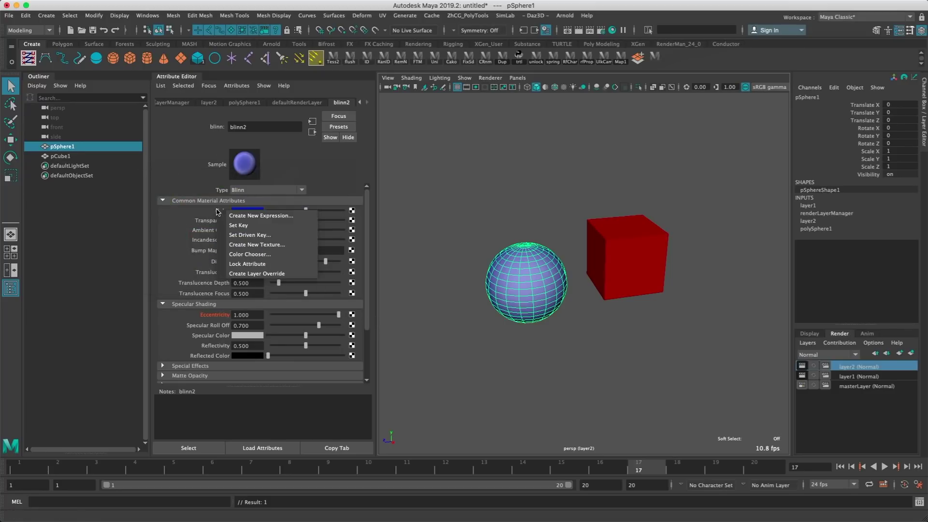
pyautogui.click(250, 274)
pyautogui.click(247, 211)
pyautogui.click(231, 190)
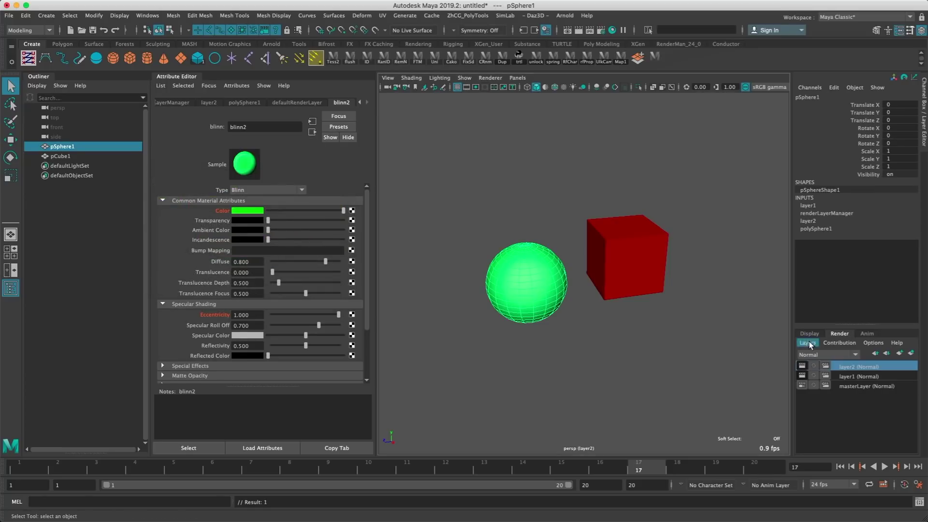
pyautogui.click(845, 377)
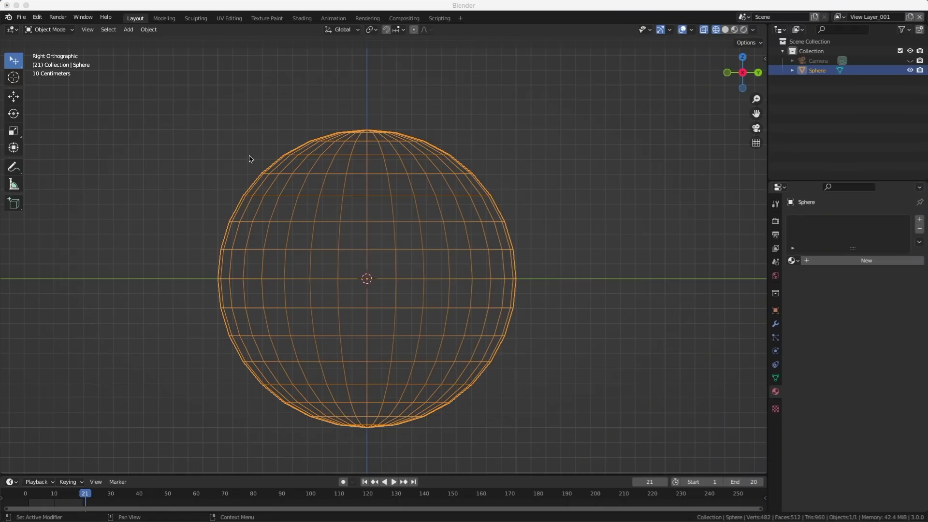
# Switch to Blender, bisect the sphere nearly horizontally above its centre in Edit Mode, and set the plane normal Y to 0
pyautogui.click(251, 157)
pyautogui.click(325, 170)
pyautogui.press('Tab')
pyautogui.click(97, 160)
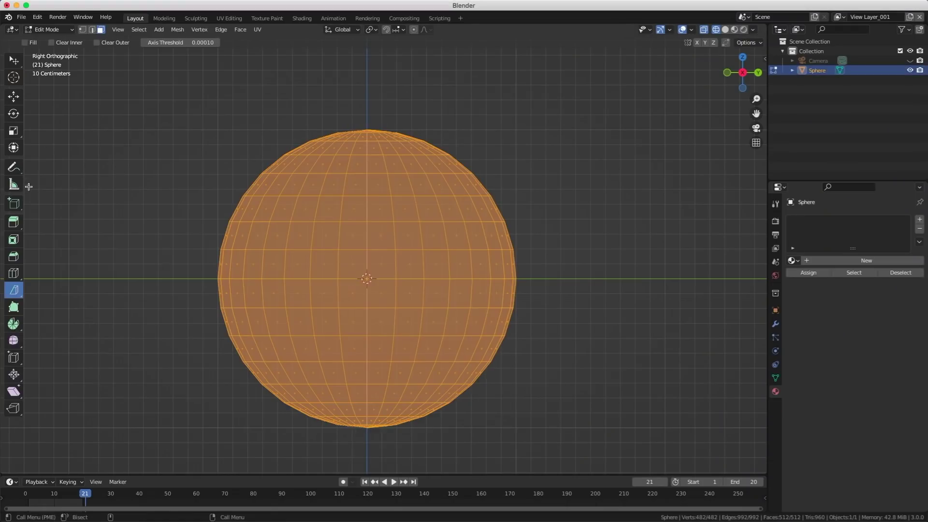
pyautogui.moveTo(177, 199)
pyautogui.mouseDown()
pyautogui.moveTo(683, 216)
pyautogui.moveTo(611, 118)
pyautogui.moveTo(505, 74)
pyautogui.moveTo(480, 265)
pyautogui.moveTo(499, 310)
pyautogui.moveTo(290, 425)
pyautogui.moveTo(346, 49)
pyautogui.moveTo(640, 193)
pyautogui.moveTo(635, 205)
pyautogui.mouseUp()
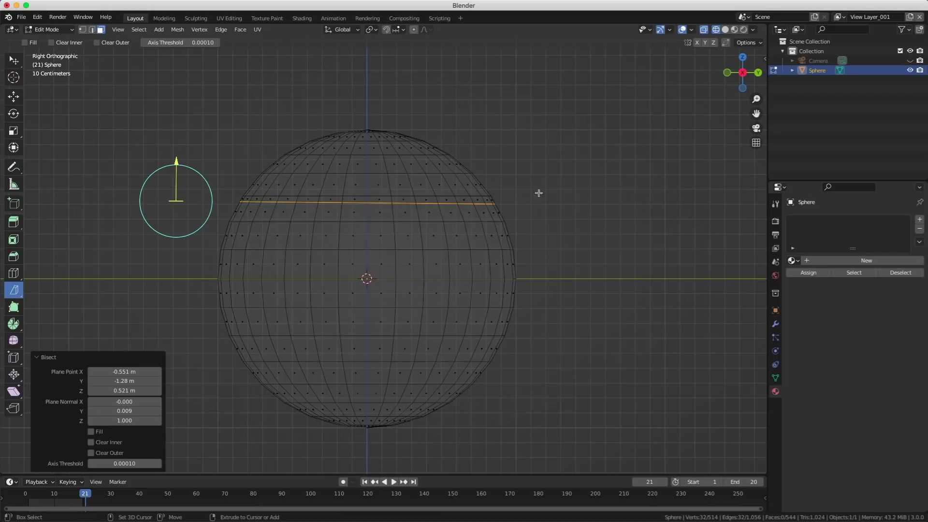
pyautogui.click(138, 410)
pyautogui.write('0')
pyautogui.press('Return')
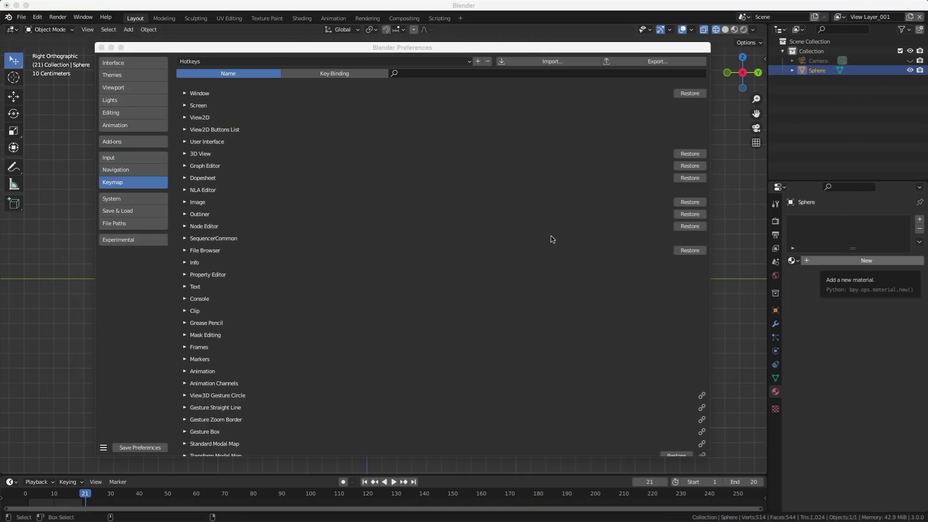
# Examine the User Interface and 3D View (Global) hotkey assignments in the Keymap preferences
pyautogui.moveTo(463, 47); pyautogui.dragTo(458, 45)
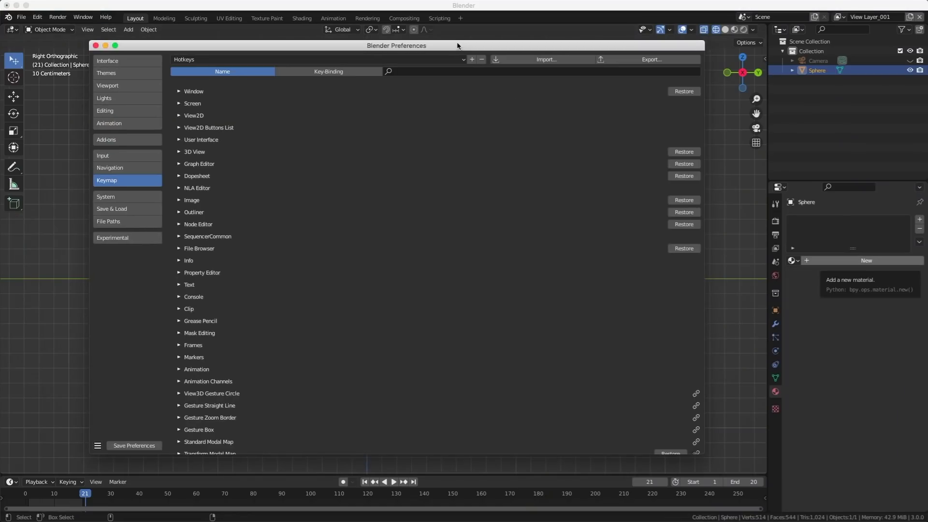
pyautogui.click(180, 152)
pyautogui.click(179, 140)
pyautogui.click(190, 330)
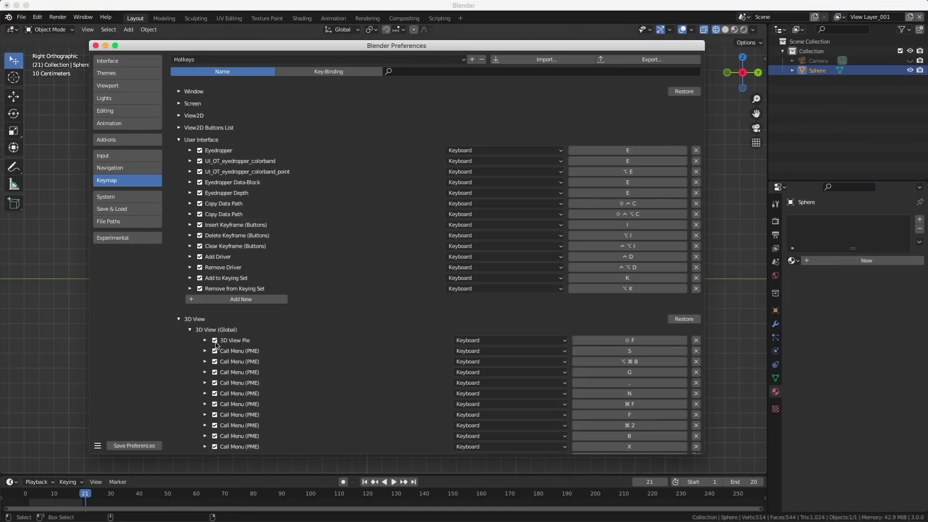
pyautogui.scroll(-5, 215, 352)
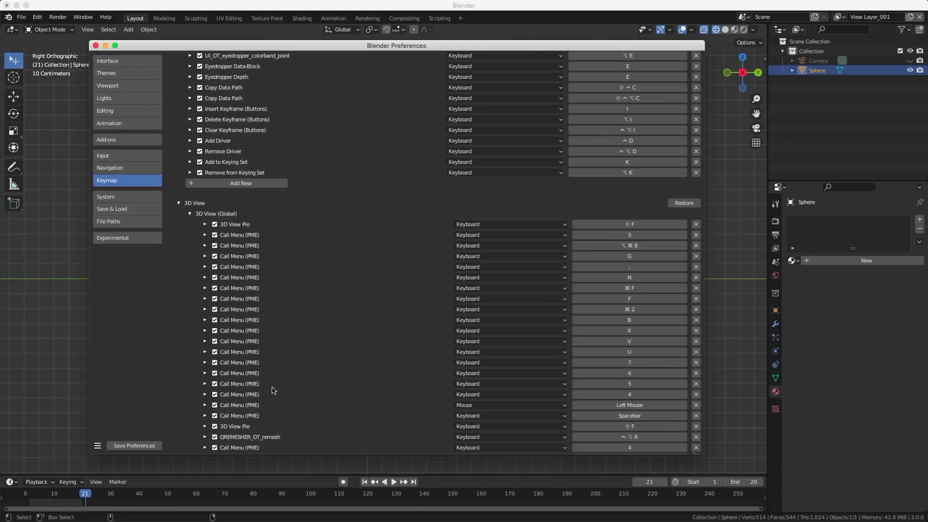
pyautogui.scroll(-2, 223, 290)
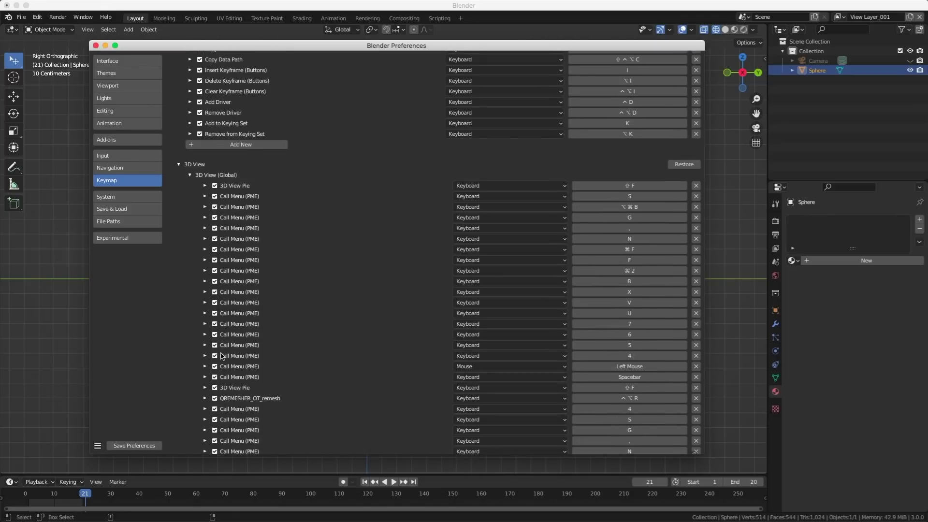
pyautogui.scroll(-16, 217, 350)
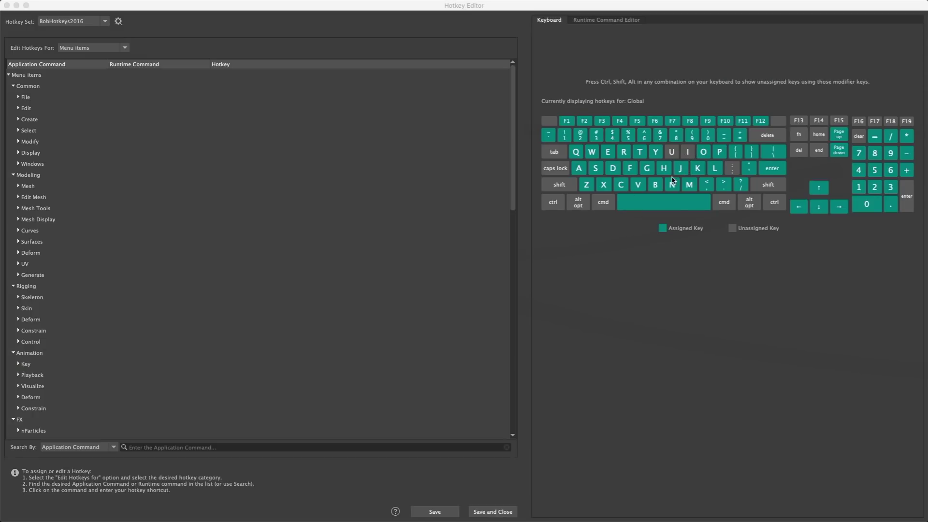
# Switch to Maya's Hotkey Editor, inspect the key assignments for different modifier combinations, and view the Editors hotkeys
pyautogui.click(445, 197)
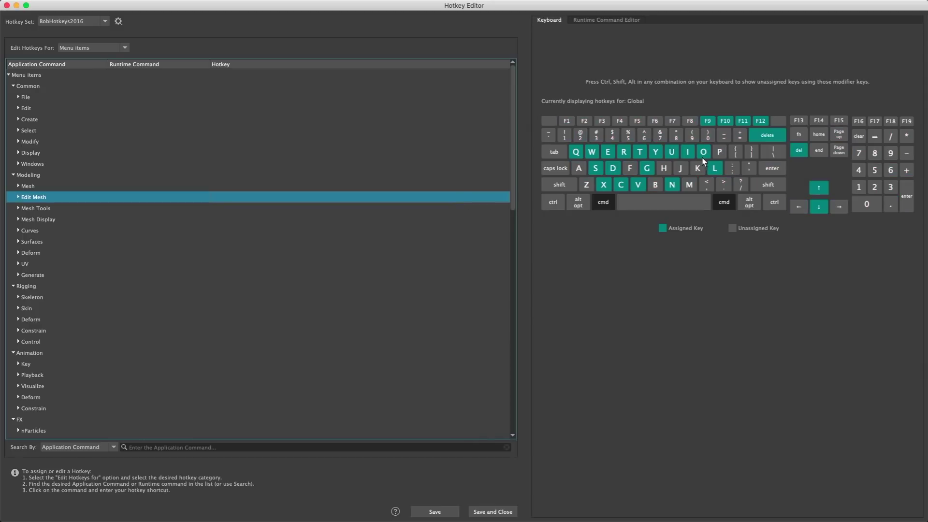
pyautogui.hotkey('ctrl', 'shift', 'alt')
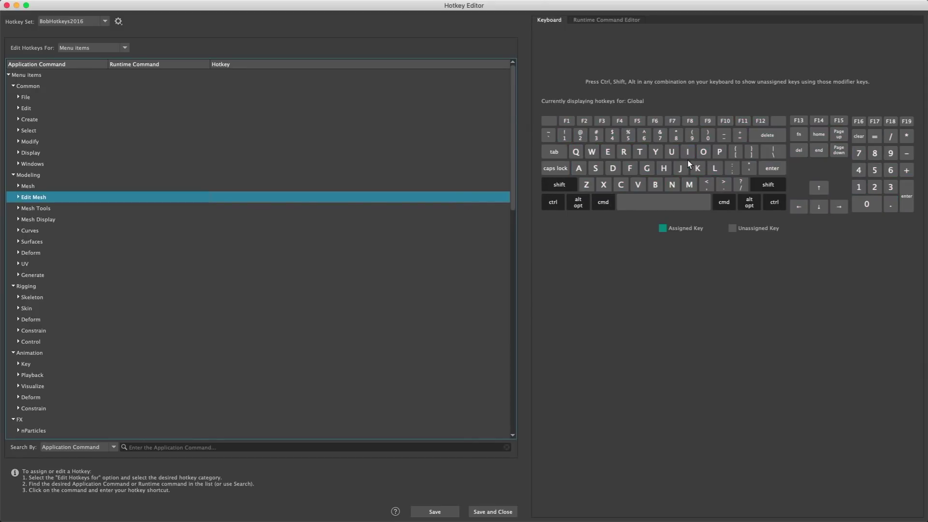
pyautogui.hotkey('ctrl', 'shift')
pyautogui.press('shift')
pyautogui.click(83, 45)
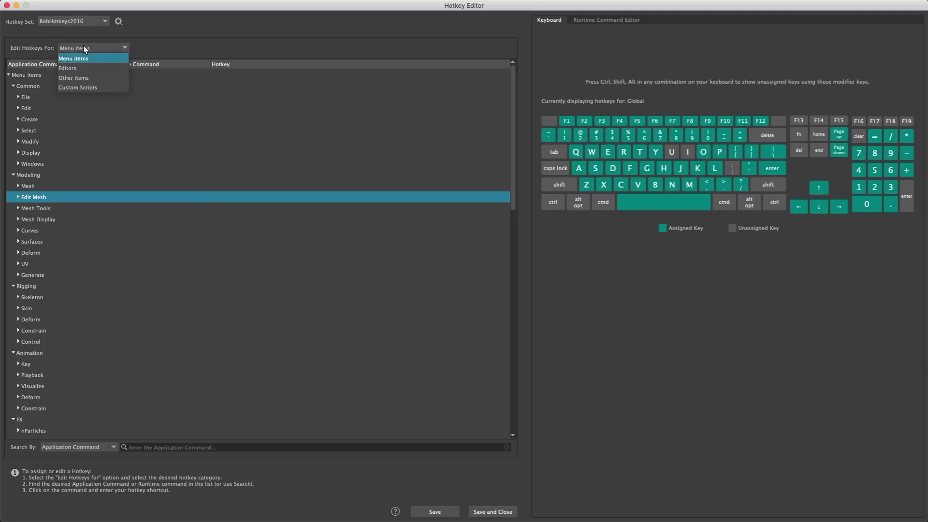
pyautogui.click(85, 68)
pyautogui.click(174, 48)
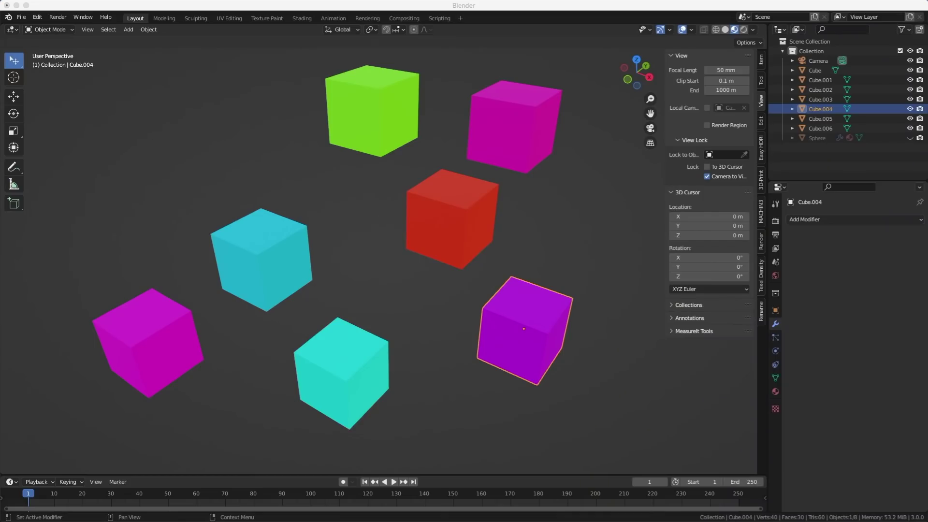
# Switch to Blender, select the two cyan cubes and the magenta cube beside them, and put all three into Edit Mode together
pyautogui.click(464, 236)
pyautogui.click(527, 130)
pyautogui.click(408, 117)
pyautogui.click(342, 235)
pyautogui.keyDown('shift'); pyautogui.click(343, 323); pyautogui.keyUp('shift')
pyautogui.hotkey('ctrl', 'Tab')
pyautogui.click(488, 329)
pyautogui.moveTo(352, 321); pyautogui.dragTo(394, 356)
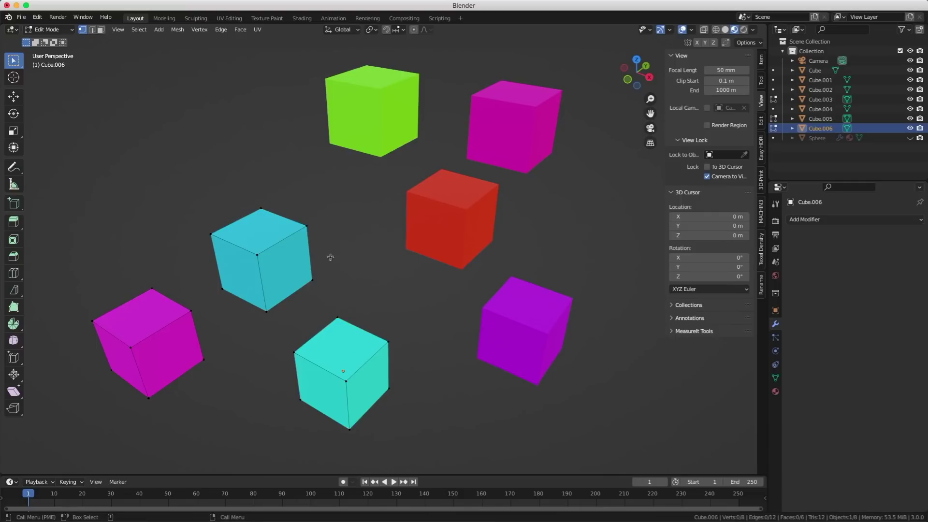
# Return to Object Mode and put only the red cube into Edit Mode
pyautogui.press('Tab')
pyautogui.click(433, 200)
pyautogui.hotkey('ctrl', 'Tab')
pyautogui.click(534, 203)
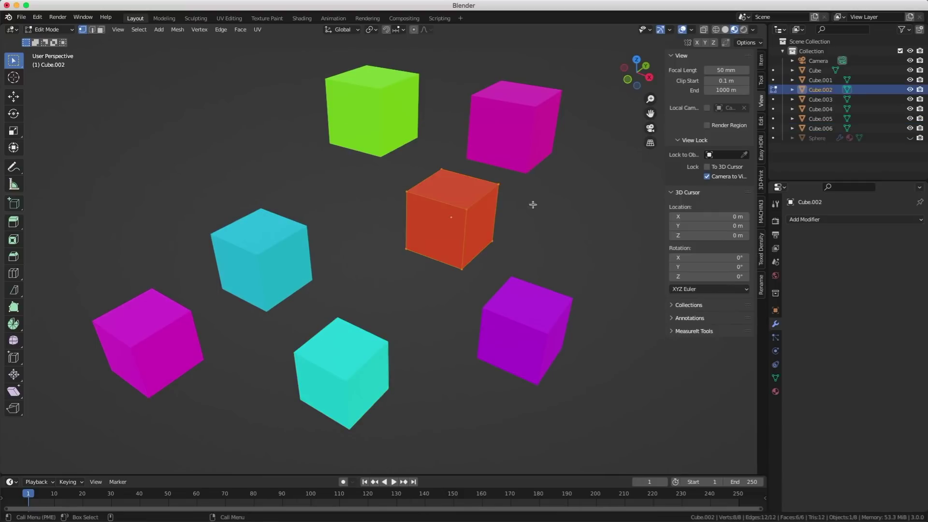
pyautogui.hotkey('ctrl', 'Tab')
pyautogui.click(524, 191)
pyautogui.click(524, 191)
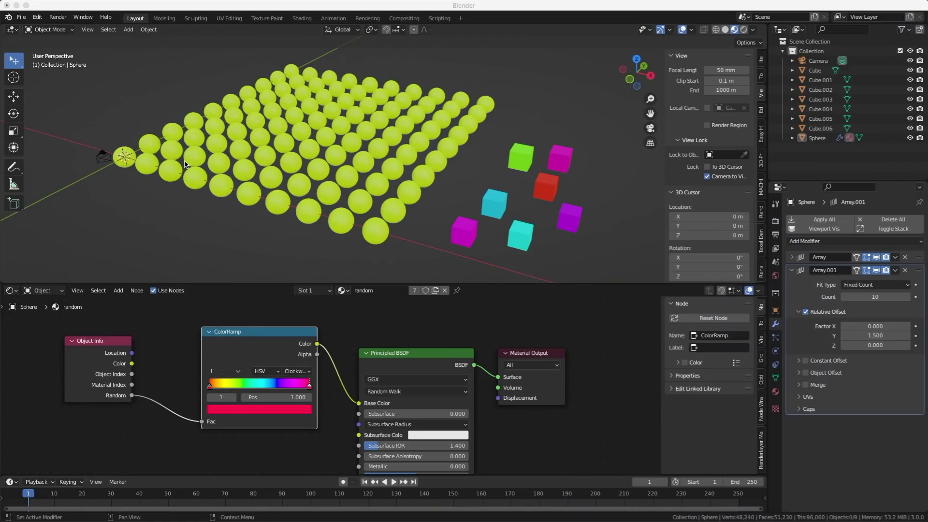
# Select the arrayed spheres, link their random material to Object, and set the link back to Data
pyautogui.click(404, 108)
pyautogui.moveTo(320, 126); pyautogui.dragTo(348, 121, button='middle')
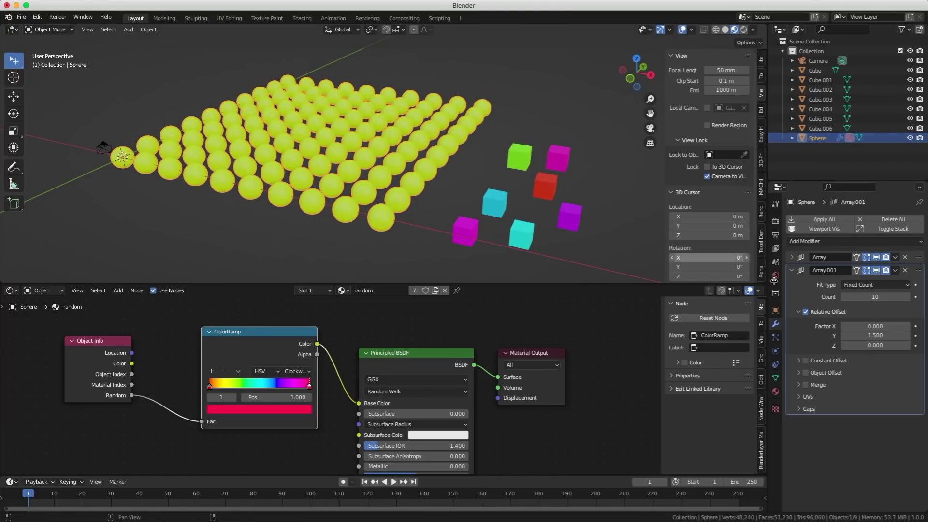
pyautogui.click(775, 391)
pyautogui.click(915, 261)
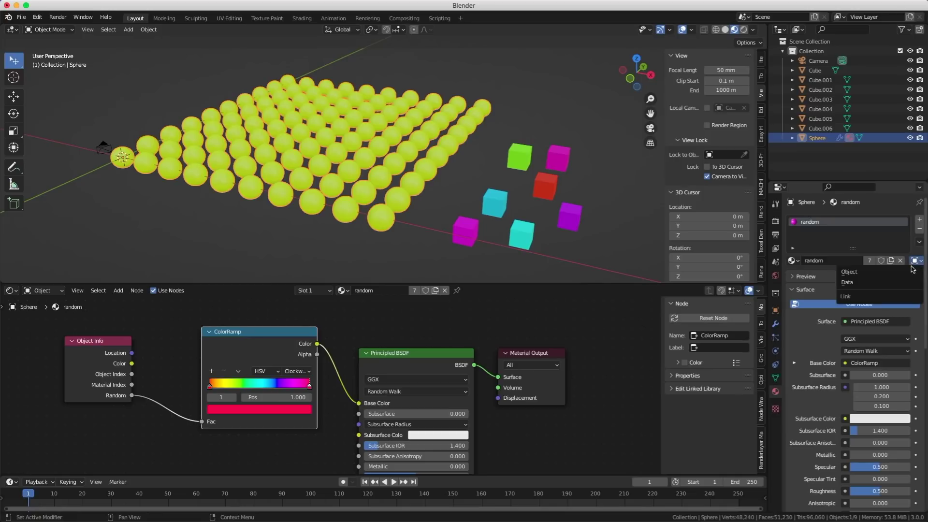
pyautogui.click(849, 271)
pyautogui.click(915, 261)
pyautogui.click(847, 283)
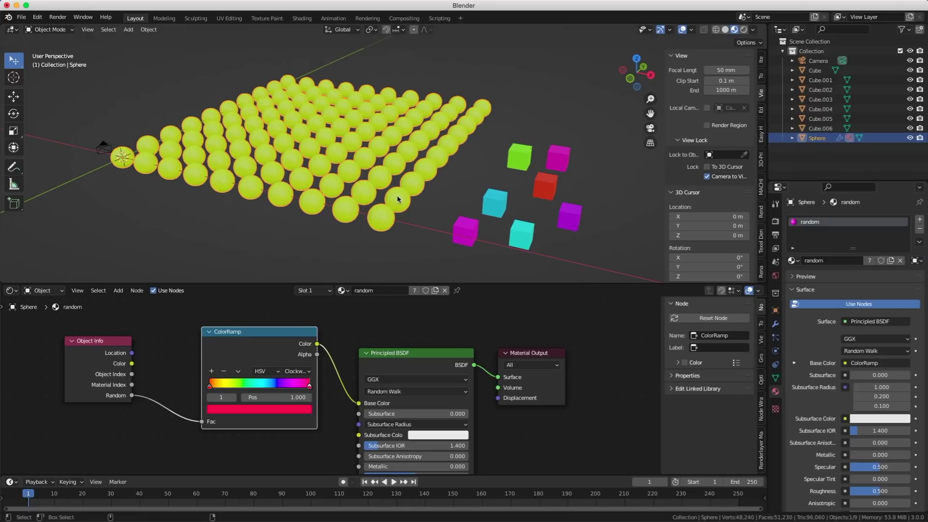
# Apply all of the sphere's Array modifiers, separate the mesh by loose parts, and return to Object Mode
pyautogui.click(775, 324)
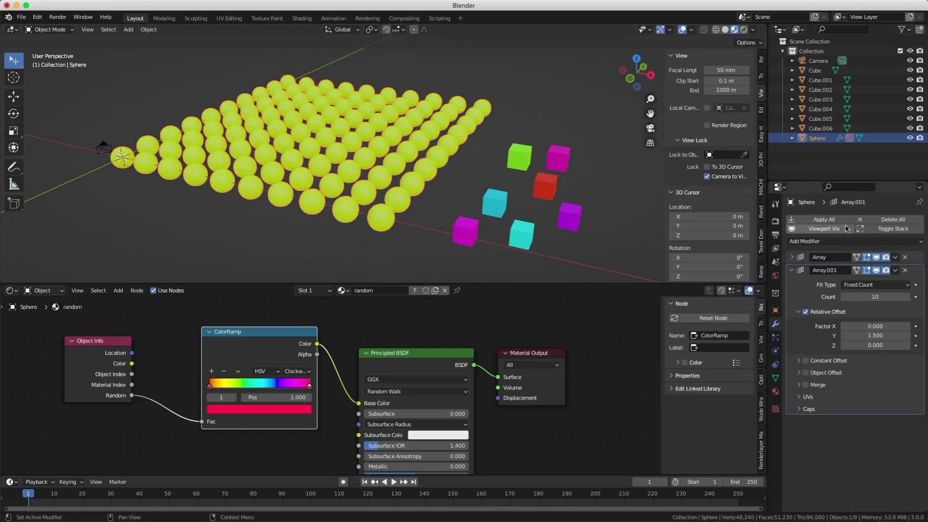
pyautogui.click(839, 220)
pyautogui.press('Tab')
pyautogui.click(178, 30)
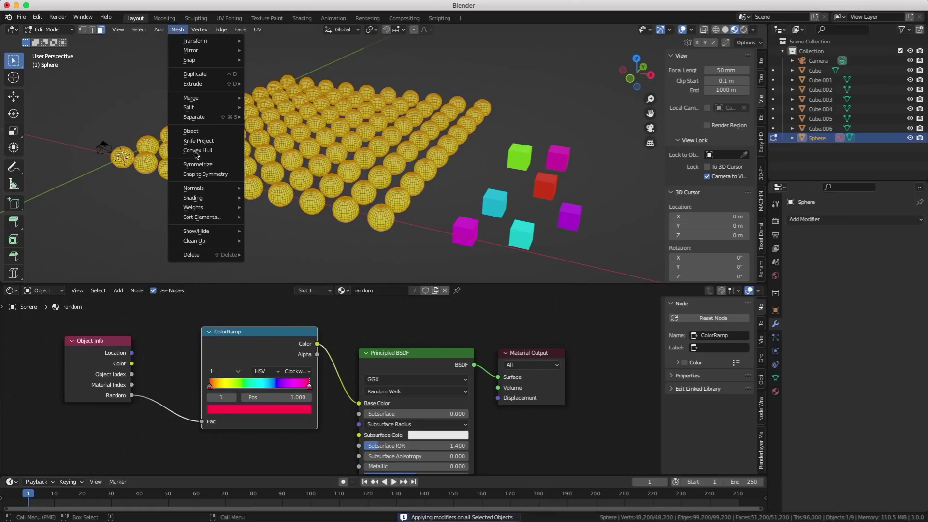
pyautogui.moveTo(226, 121)
pyautogui.click(271, 138)
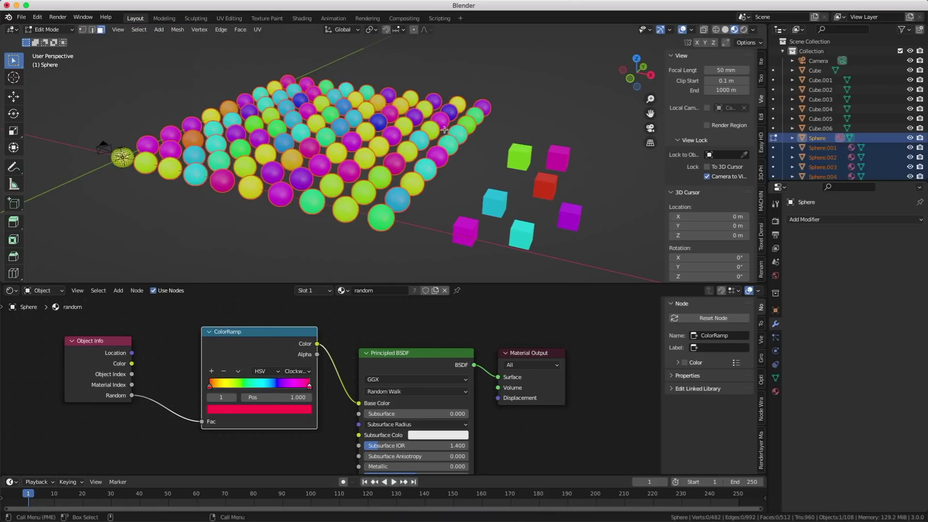
pyautogui.press('Tab')
pyautogui.moveTo(532, 106); pyautogui.dragTo(516, 82, button='middle')
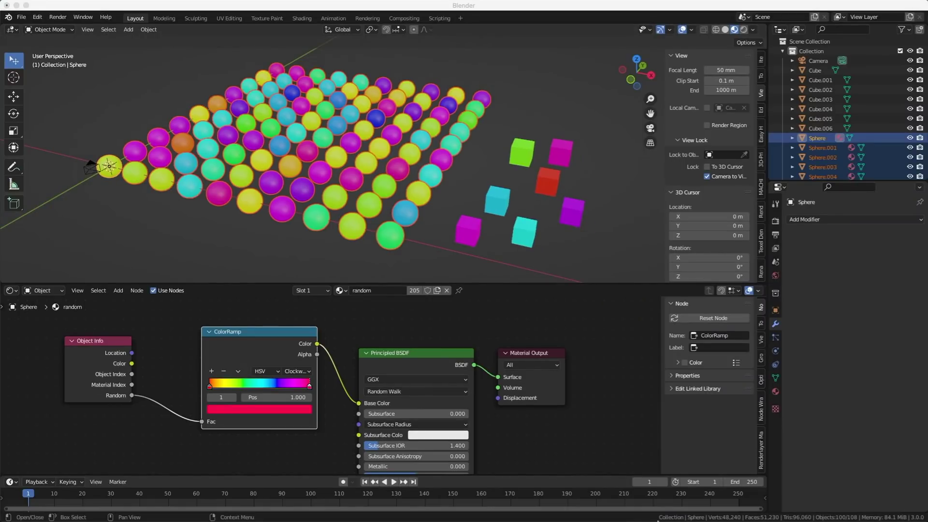
# Shift the ColorRamp node slightly within the random material's node tree
pyautogui.click(309, 388)
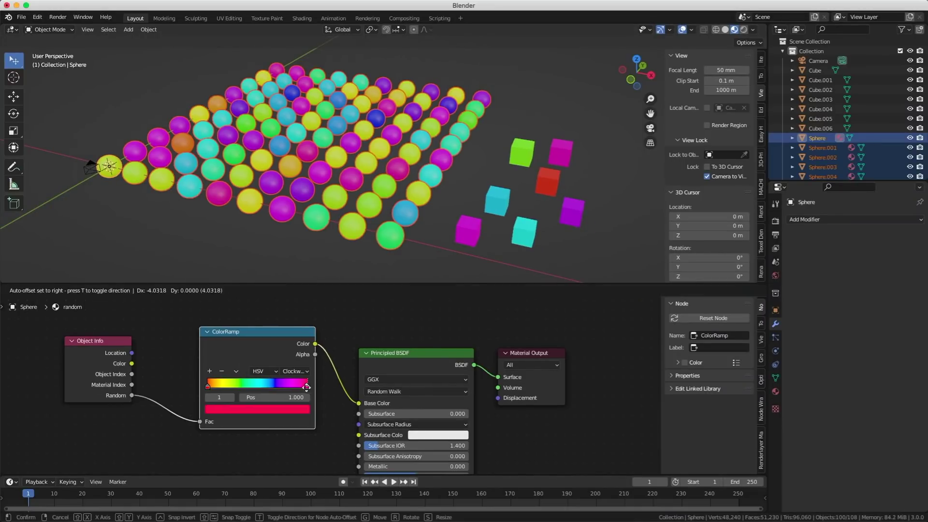
pyautogui.scroll(1, 310, 390)
pyautogui.moveTo(301, 389); pyautogui.dragTo(332, 395)
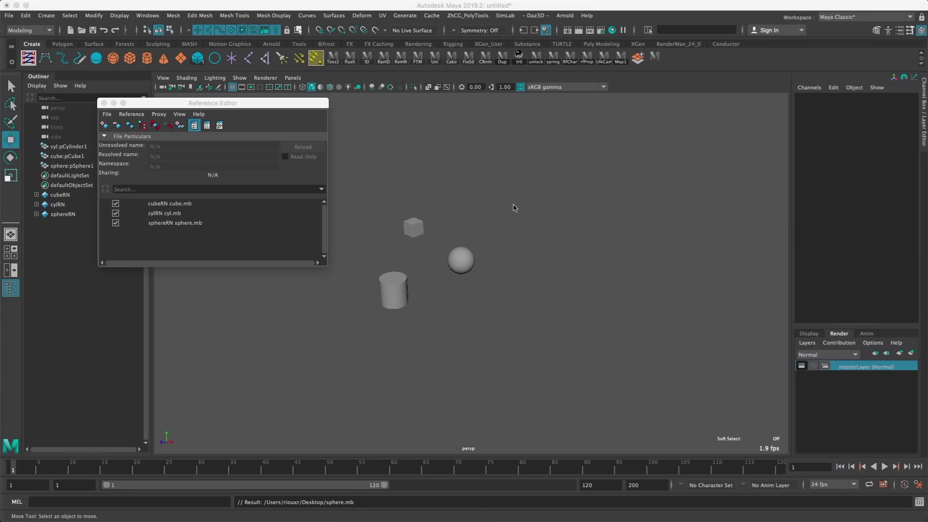
# Switch to Maya and select the referenced cube, sphere and cylinder in turn to inspect them
pyautogui.click(412, 228)
pyautogui.click(461, 262)
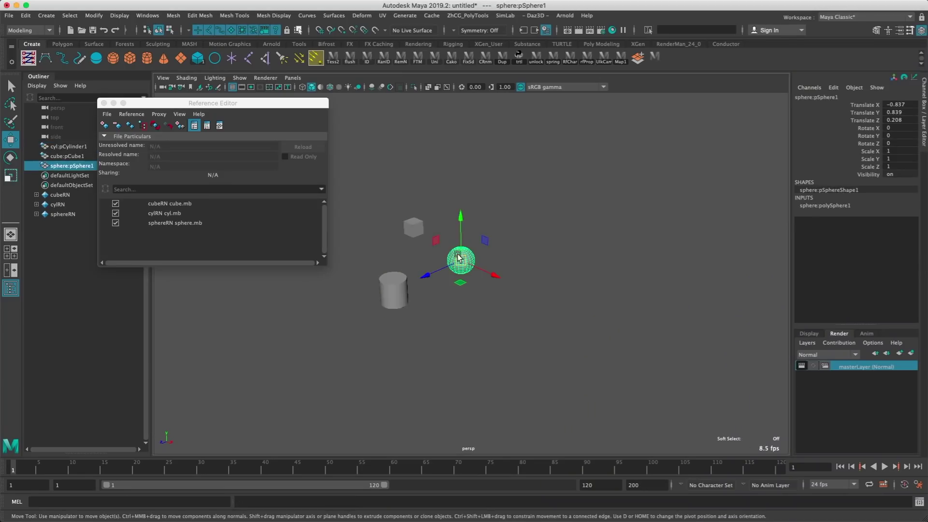
pyautogui.click(417, 224)
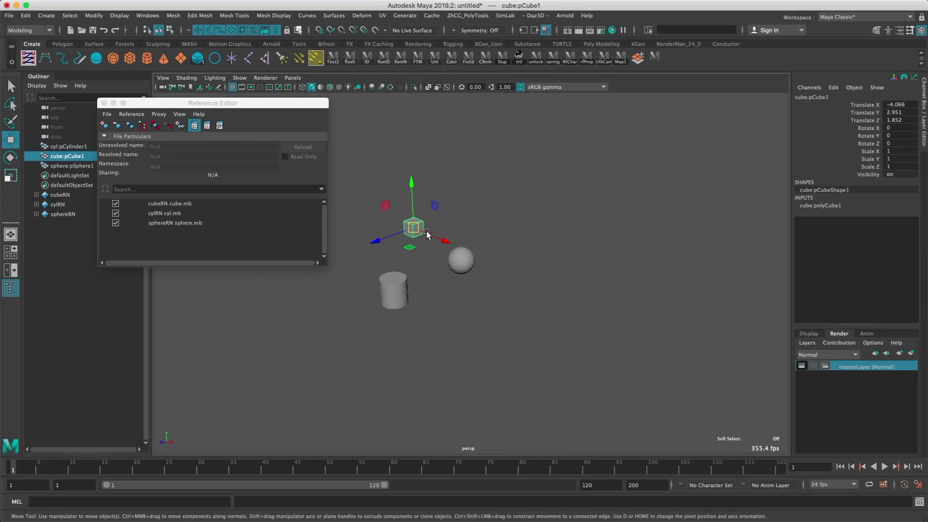
pyautogui.click(467, 261)
pyautogui.click(405, 286)
pyautogui.click(416, 213)
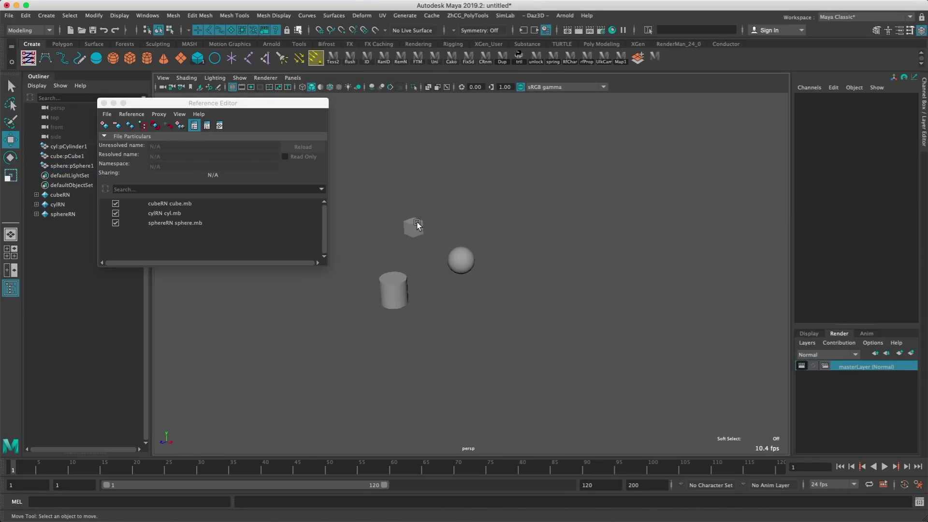
pyautogui.click(415, 227)
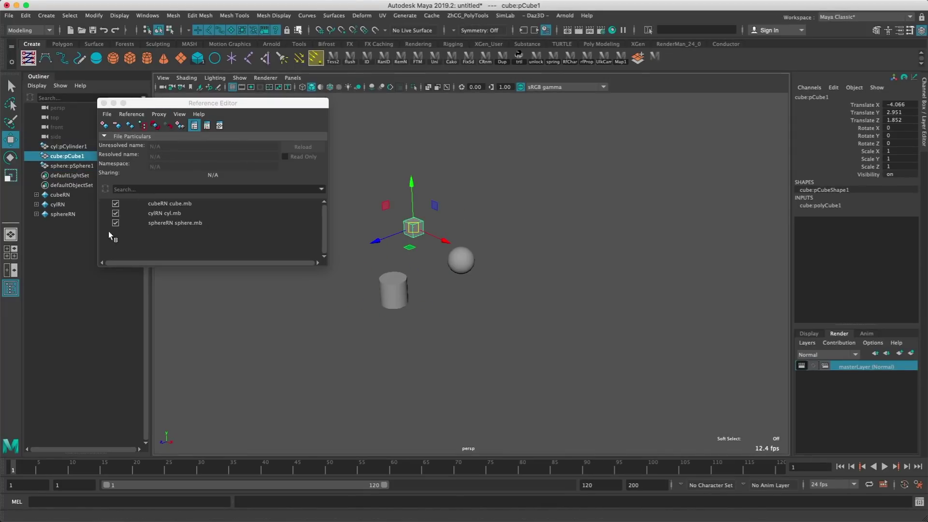
# Unload the cube.mb, cyl.mb and sphere.mb references and load all three back into the scene
pyautogui.click(115, 204)
pyautogui.click(115, 213)
pyautogui.click(115, 223)
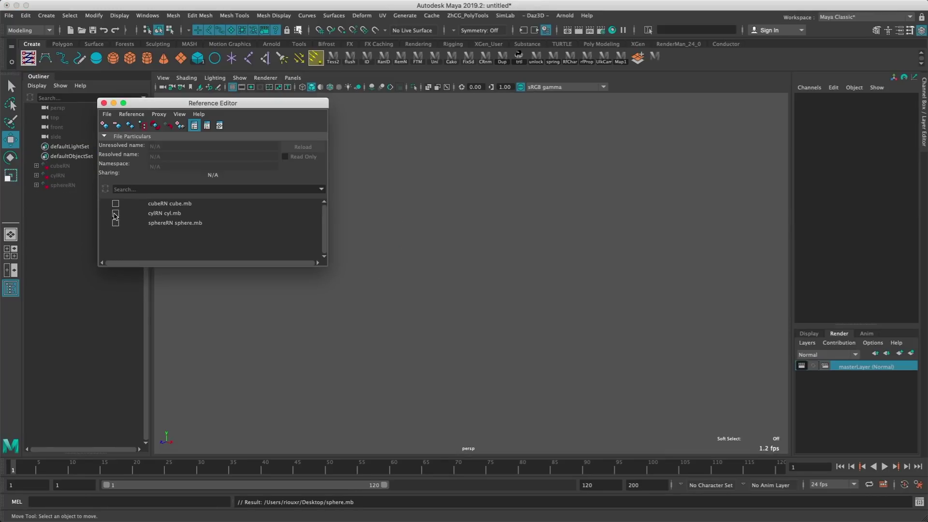
pyautogui.click(116, 213)
pyautogui.click(116, 203)
pyautogui.click(116, 223)
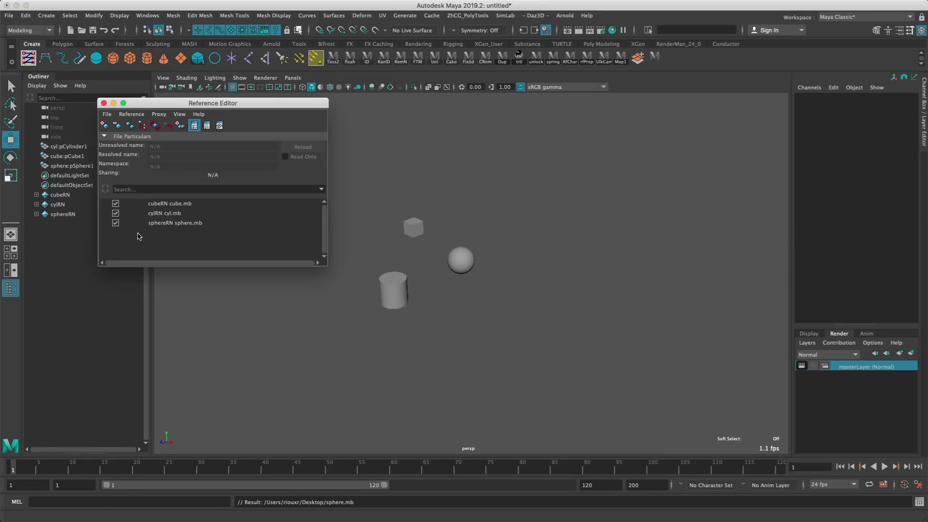
# Select the cube.mb reference in the Reference Editor and view the operations available for it
pyautogui.click(166, 204)
pyautogui.rightClick(167, 205)
pyautogui.moveTo(208, 209)
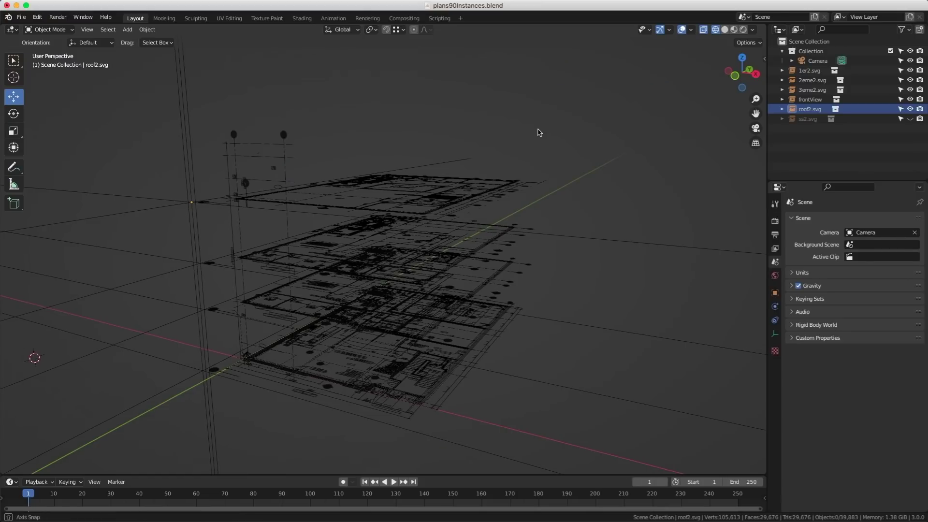
# Switch to Blender and examine the stacked floor plans in plans90Instances.blend from different angles
pyautogui.moveTo(534, 135); pyautogui.dragTo(551, 143, button='middle')
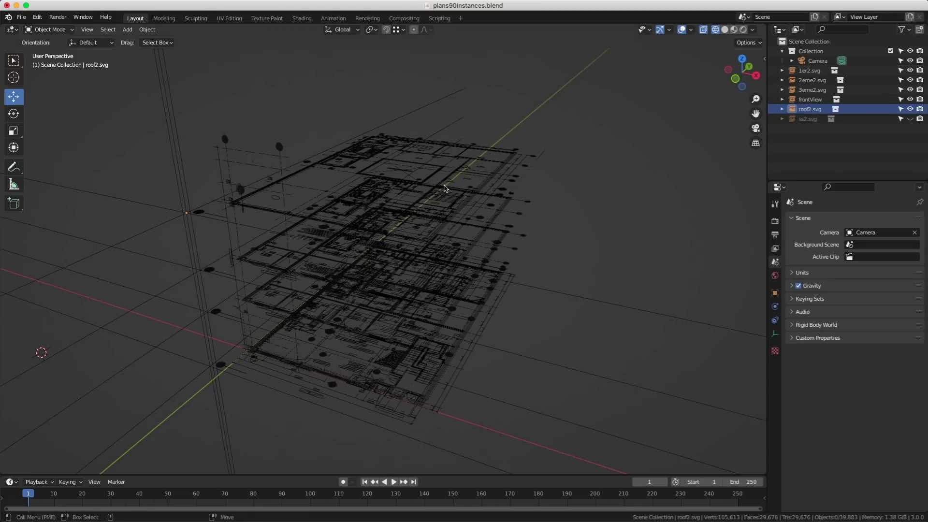
pyautogui.moveTo(514, 176); pyautogui.dragTo(430, 365, button='middle')
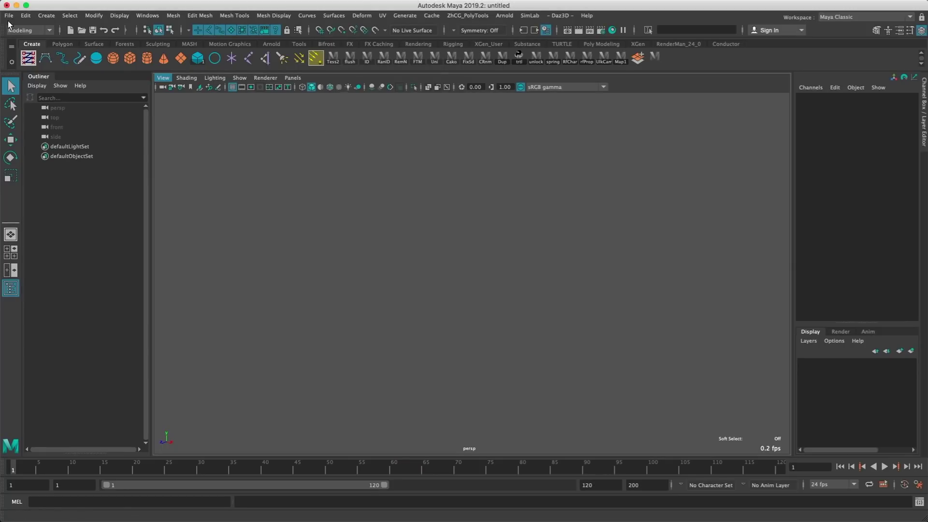
# Switch to Maya and open references.mb with selective preload, loading only the cube.mb reference
pyautogui.click(9, 16)
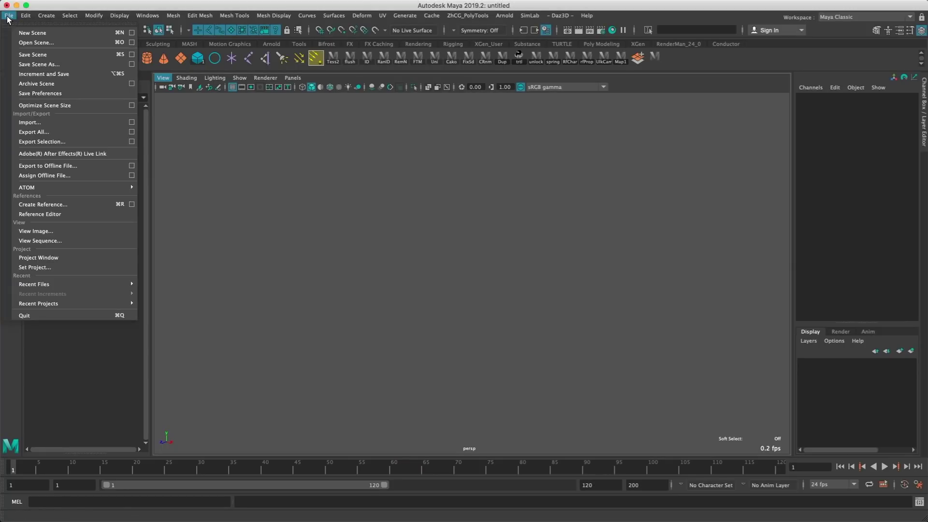
pyautogui.click(131, 42)
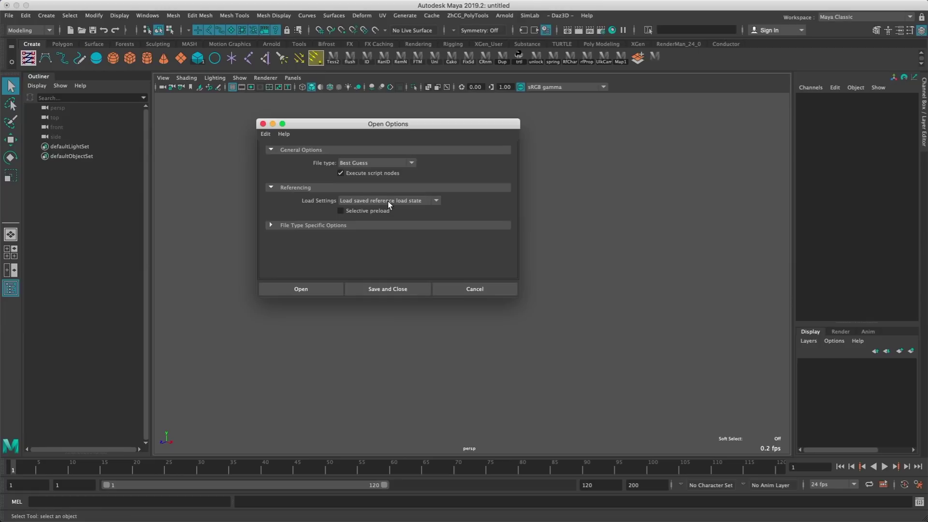
pyautogui.click(396, 200)
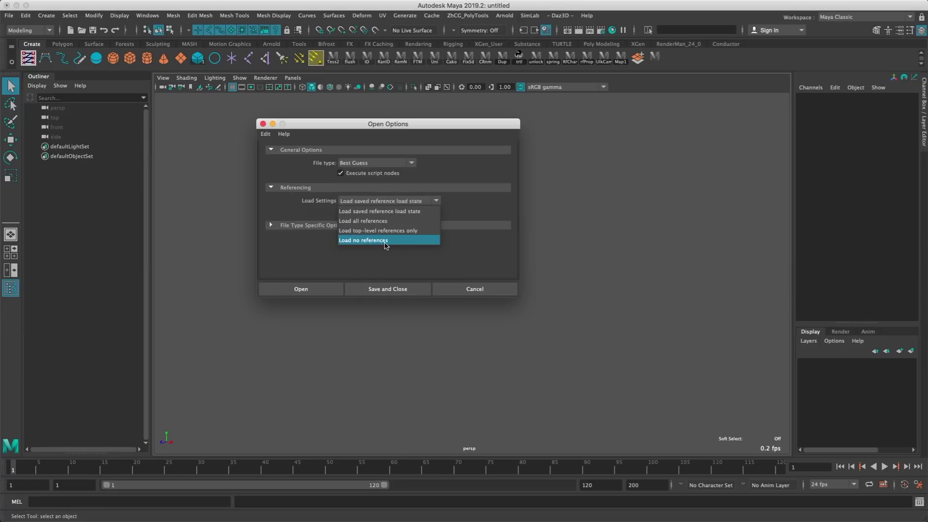
pyautogui.click(385, 241)
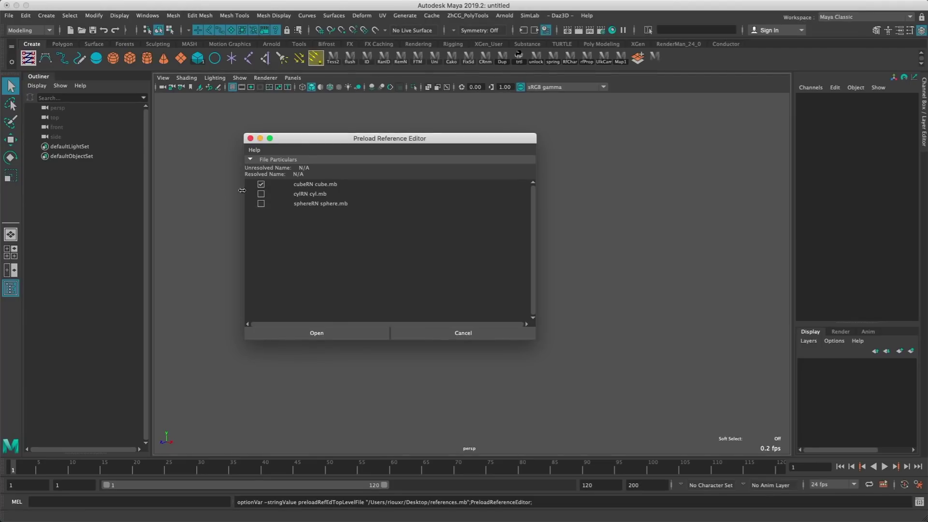
pyautogui.click(343, 332)
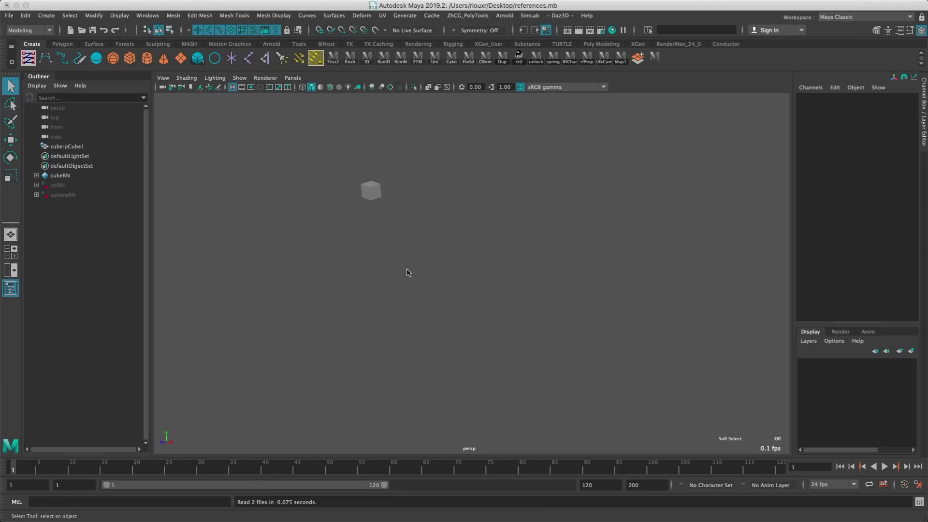
# Open the Reference Editor and load the cyl.mb and sphere.mb references into the scene
pyautogui.click(8, 15)
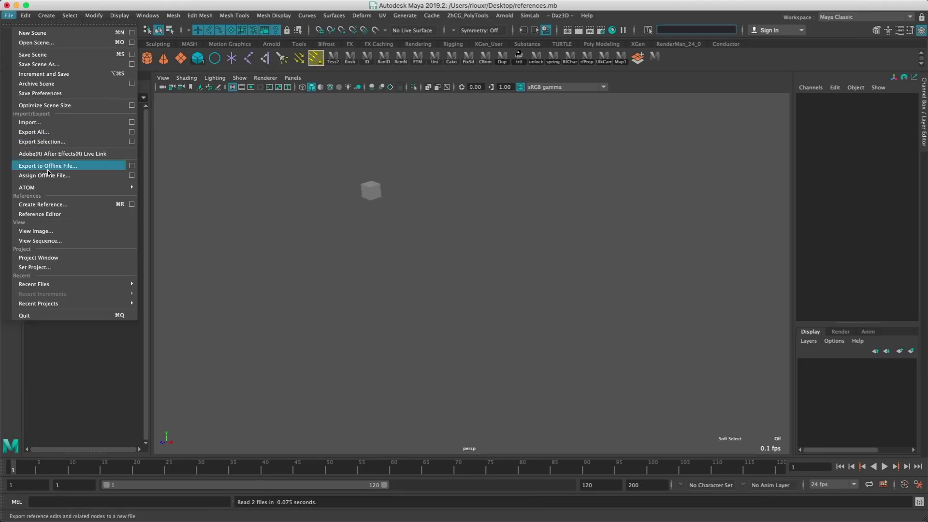
pyautogui.click(40, 214)
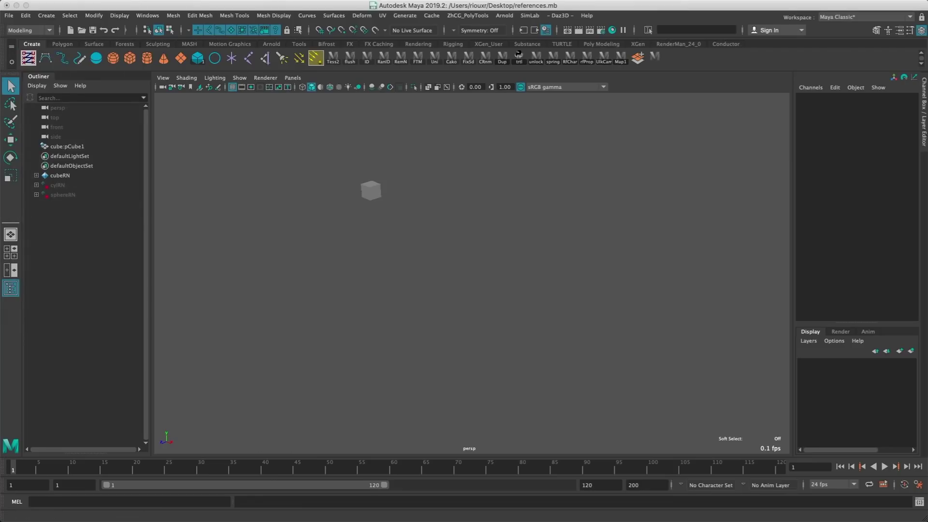
pyautogui.click(479, 307)
pyautogui.click(479, 316)
pyautogui.moveTo(526, 201); pyautogui.dragTo(738, 125)
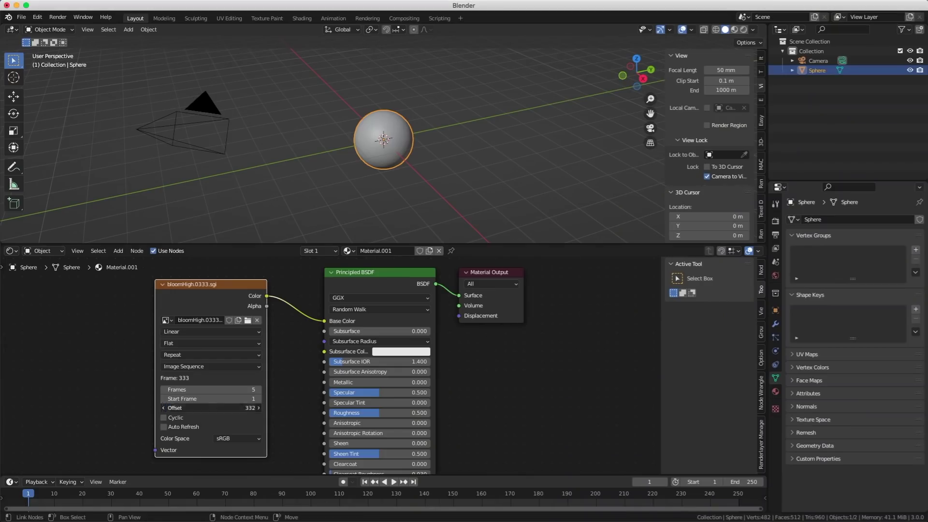
# Switch to Blender and check the driver options for the image sequence node's Offset and Start Frame values
pyautogui.rightClick(215, 408)
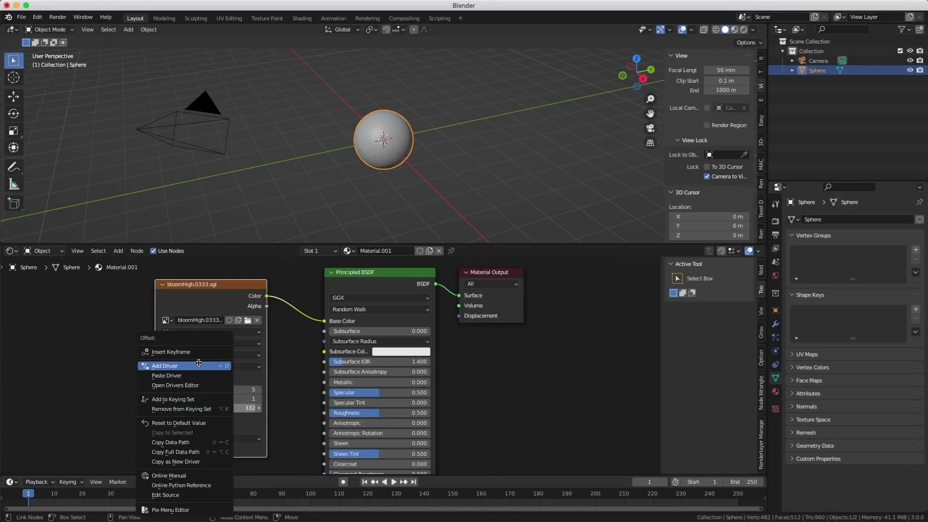
pyautogui.press('Escape')
pyautogui.rightClick(199, 400)
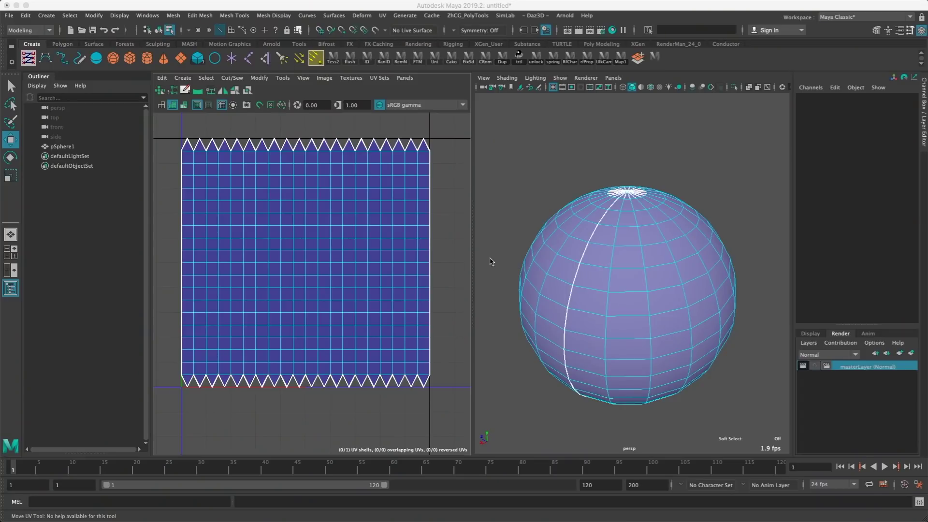
# Switch to Maya and cut the sphere's UVs along the horizontal edge loop across the middle of the UV layout
pyautogui.click(359, 264)
pyautogui.press('w')
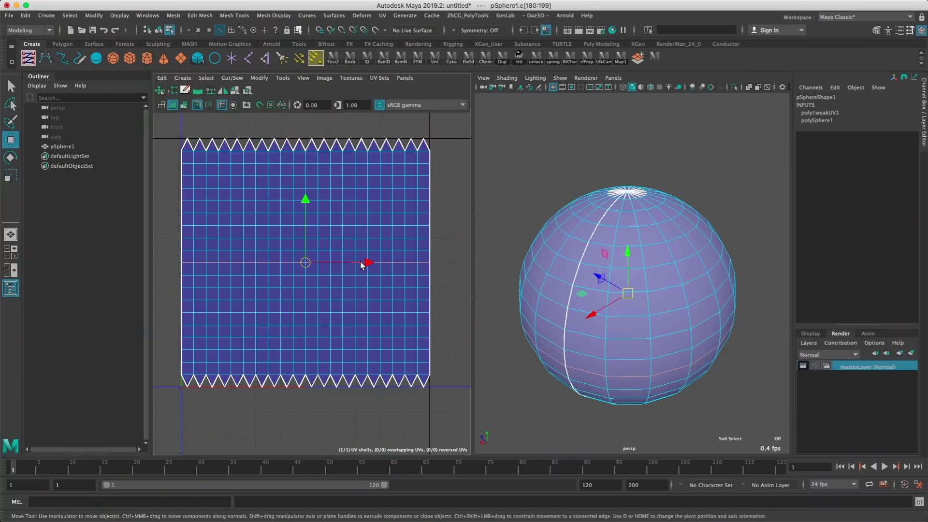
pyautogui.hotkey('ctrl', 'x')
pyautogui.click(665, 143)
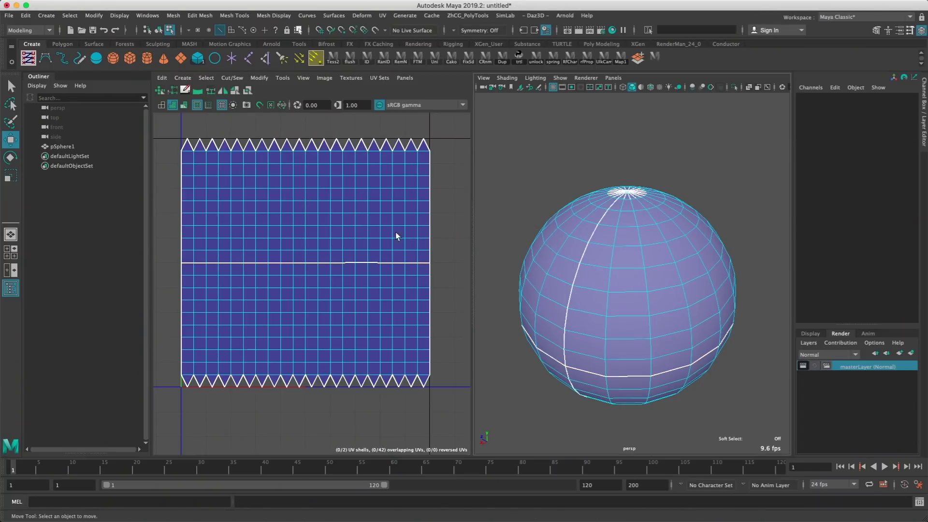
# Select a UV on the cut seam in the UV Editor and move it slightly upward
pyautogui.keyDown('alt'); pyautogui.moveTo(631, 302); pyautogui.dragTo(542, 266); pyautogui.keyUp('alt')
pyautogui.scroll(3, 224, 236)
pyautogui.keyDown('alt'); pyautogui.moveTo(292, 250); pyautogui.dragTo(416, 254, button='right'); pyautogui.keyUp('alt')
pyautogui.press('q')
pyautogui.click(393, 253)
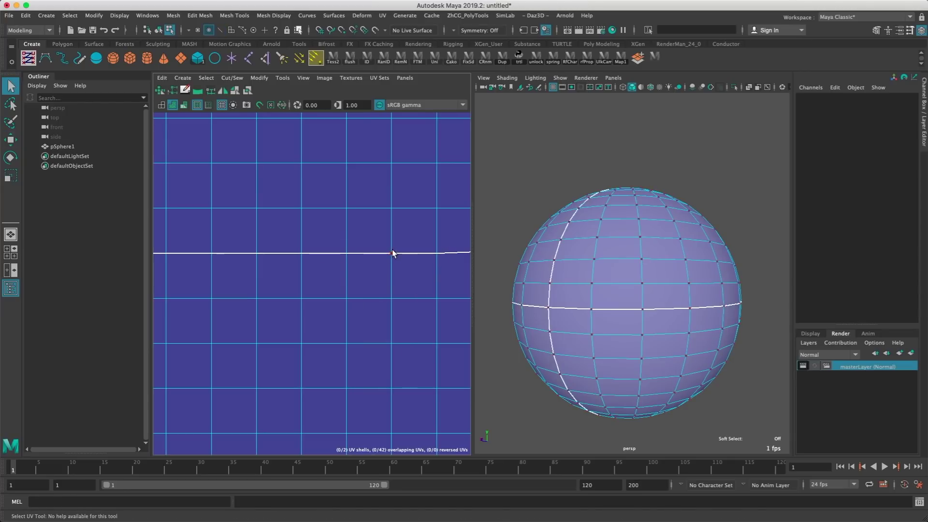
pyautogui.press('w')
pyautogui.moveTo(390, 253); pyautogui.dragTo(389, 248)
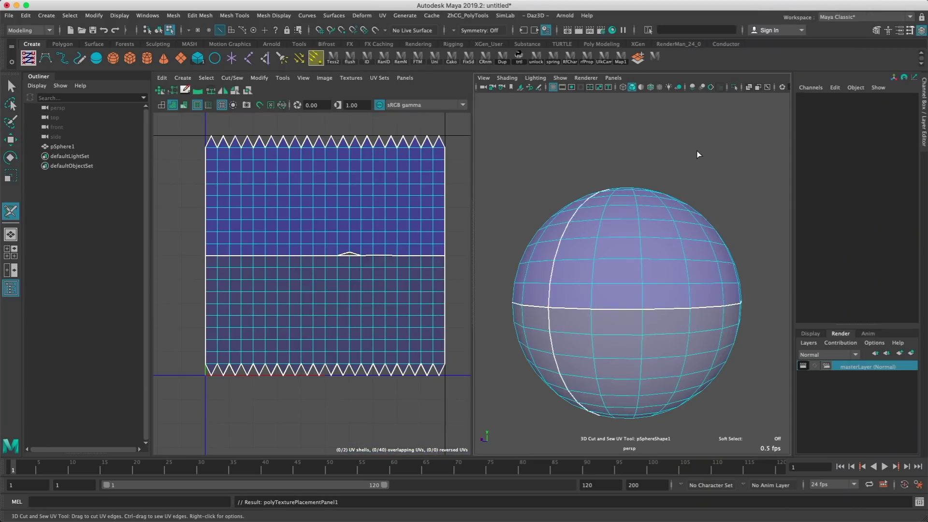
# Cut the sphere's lower UV shell along vertical and horizontal edges with the 3D Cut and Sew UV tool, producing several smaller shells
pyautogui.keyDown('alt'); pyautogui.moveTo(698, 152); pyautogui.dragTo(524, 321); pyautogui.keyUp('alt')
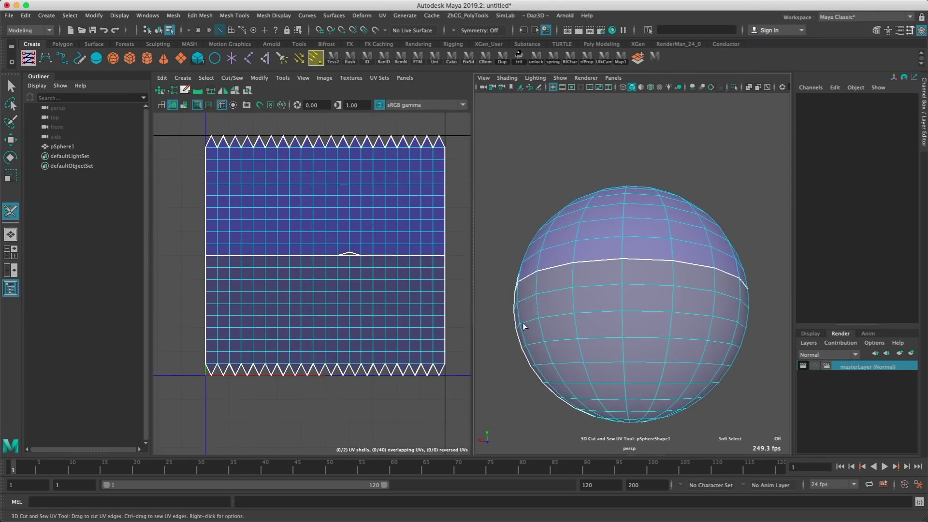
pyautogui.doubleClick(671, 300)
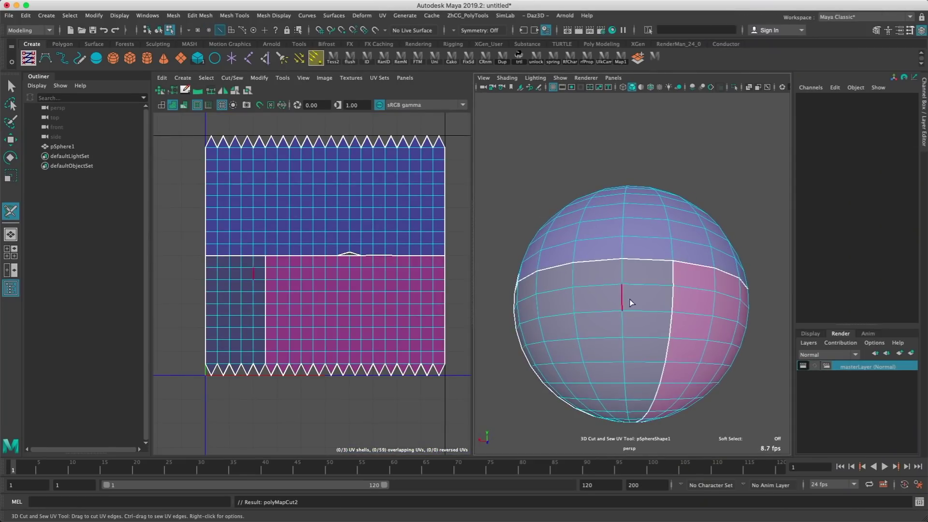
pyautogui.doubleClick(559, 314)
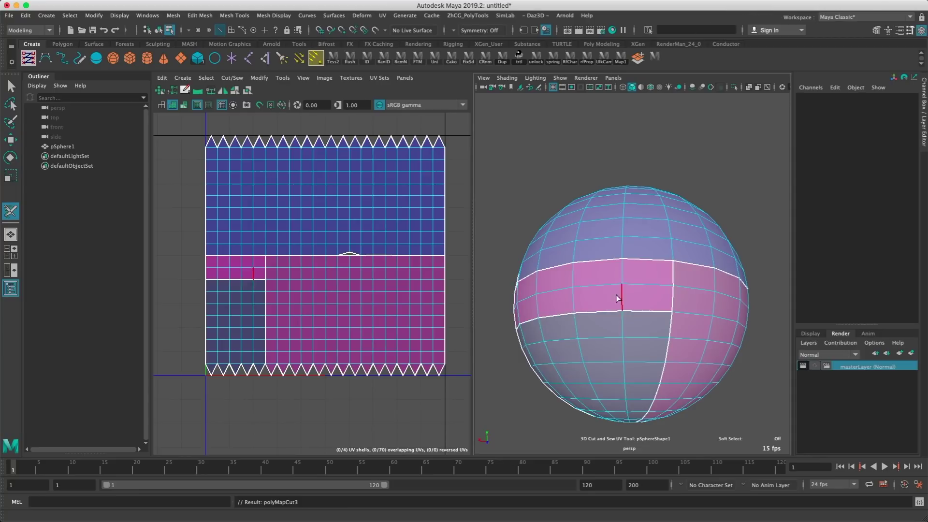
pyautogui.click(572, 290)
pyautogui.keyDown('alt'); pyautogui.moveTo(652, 197); pyautogui.dragTo(604, 230); pyautogui.keyUp('alt')
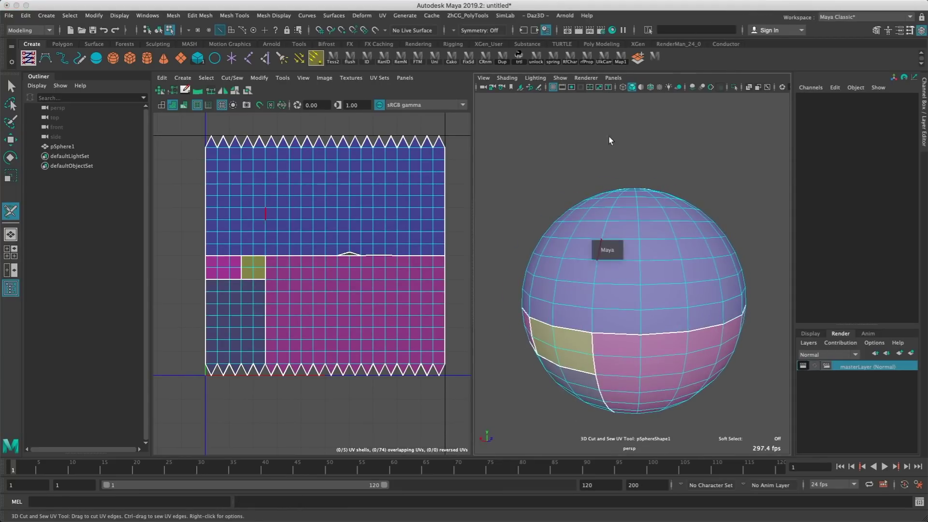
pyautogui.press('space')
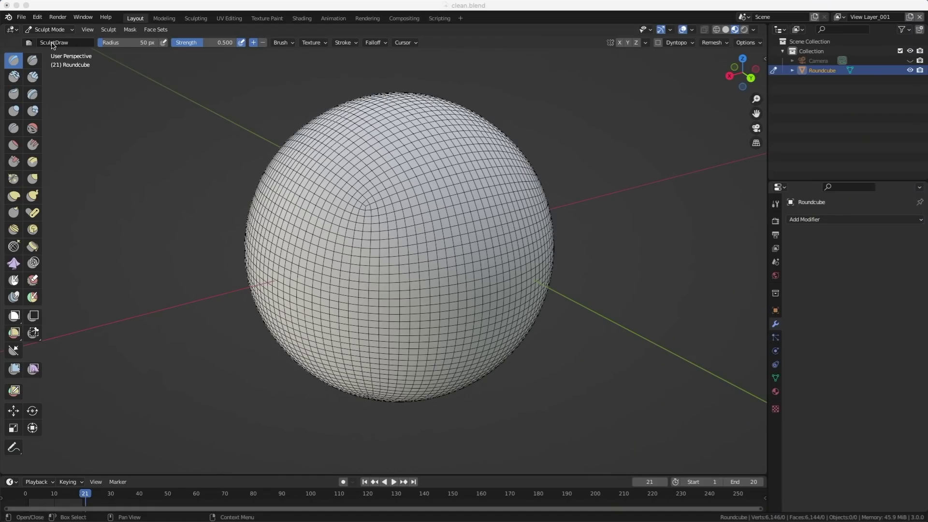
# Switch to Blender and open the sculpt brush list for the Roundcube
pyautogui.click(31, 43)
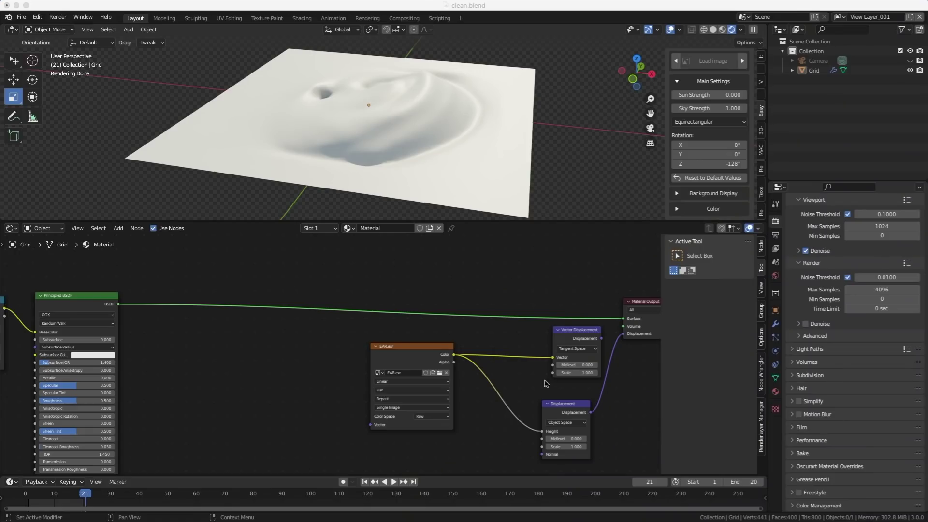
# Connect the Vector Displacement node to the Material Output's Displacement input in place of the Displacement node, and inspect the grid's surface
pyautogui.moveTo(511, 185); pyautogui.dragTo(458, 81, button='middle')
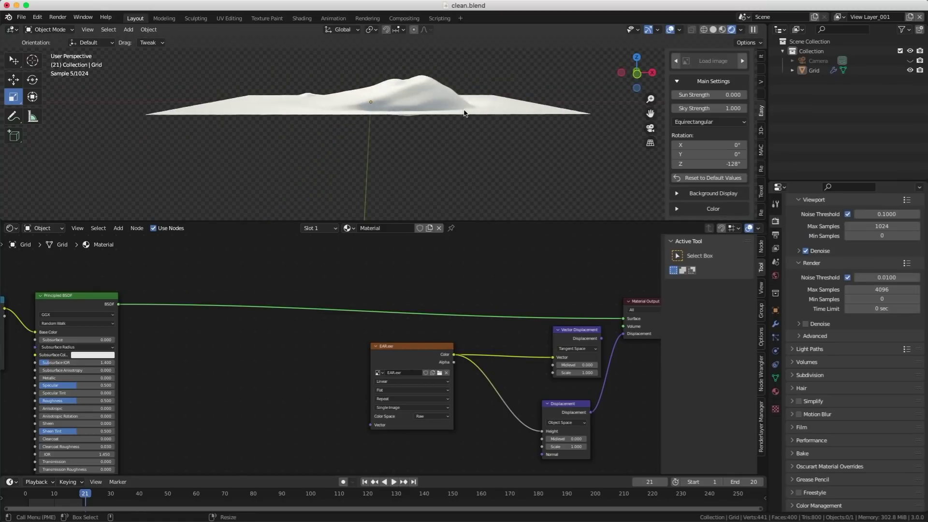
pyautogui.moveTo(435, 139); pyautogui.dragTo(408, 155, button='middle')
pyautogui.click(581, 337)
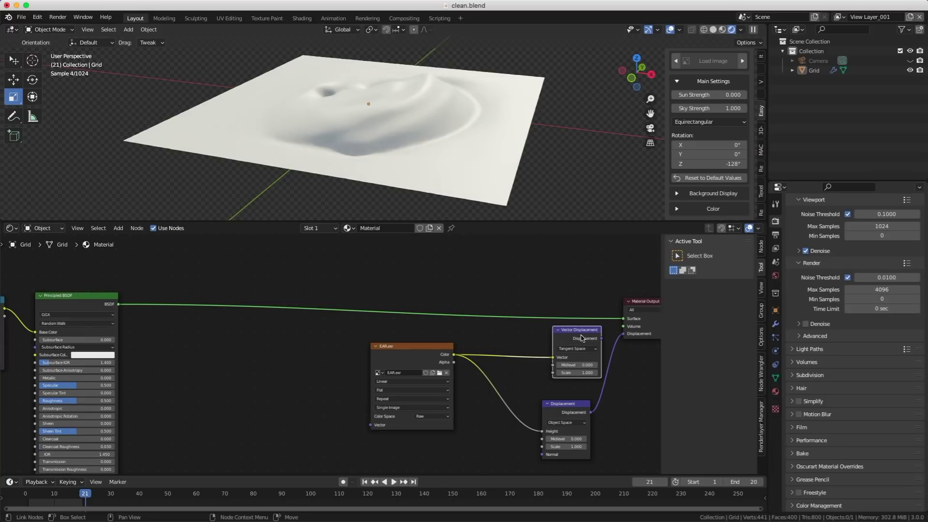
pyautogui.moveTo(600, 338); pyautogui.dragTo(628, 335)
pyautogui.moveTo(479, 166); pyautogui.dragTo(491, 113, button='middle')
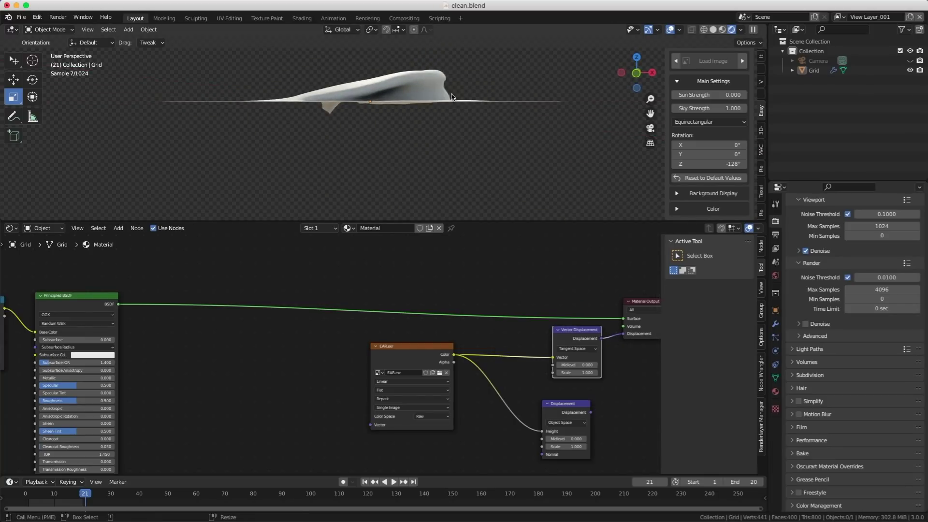
pyautogui.moveTo(421, 106)
pyautogui.mouseDown(button='middle')
pyautogui.moveTo(327, 116)
pyautogui.moveTo(412, 118)
pyautogui.moveTo(428, 138)
pyautogui.moveTo(343, 71)
pyautogui.moveTo(336, 79)
pyautogui.moveTo(373, 108)
pyautogui.moveTo(341, 122)
pyautogui.moveTo(367, 112)
pyautogui.moveTo(344, 96)
pyautogui.moveTo(392, 100)
pyautogui.moveTo(419, 136)
pyautogui.moveTo(473, 174)
pyautogui.mouseUp(button='middle')
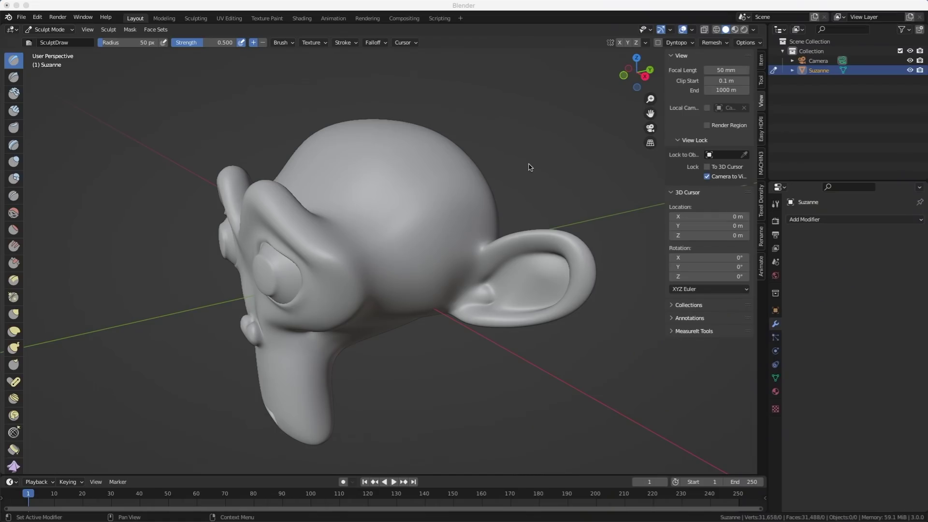
# Sculpt short strokes on the back of Suzanne's head with the SculptDraw brush
pyautogui.moveTo(463, 172); pyautogui.dragTo(498, 155)
pyautogui.moveTo(497, 155); pyautogui.dragTo(488, 57, button='middle')
pyautogui.moveTo(493, 174)
pyautogui.mouseDown()
pyautogui.moveTo(517, 167)
pyautogui.moveTo(508, 147)
pyautogui.moveTo(478, 139)
pyautogui.moveTo(498, 146)
pyautogui.moveTo(501, 132)
pyautogui.mouseUp()
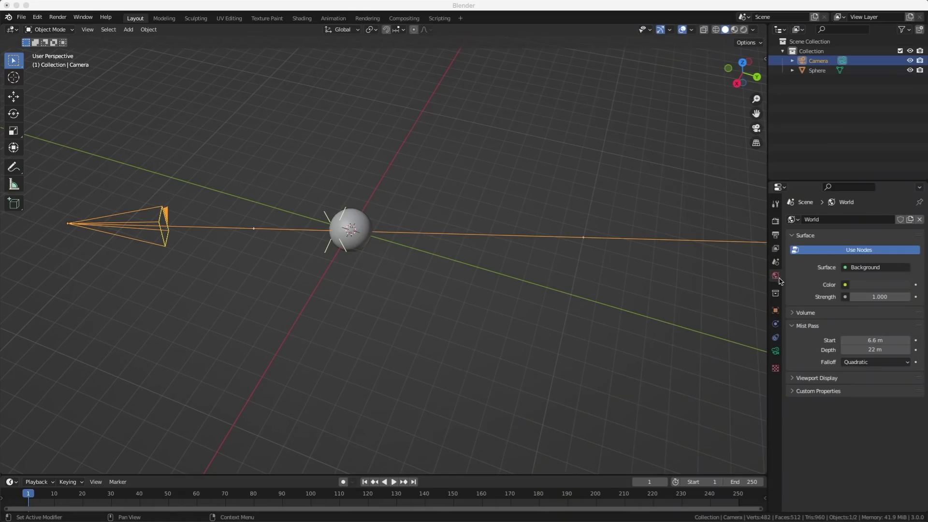
# Adjust the world's Mist Pass Start and Depth values together
pyautogui.moveTo(875, 339)
pyautogui.mouseDown()
pyautogui.moveTo(858, 349)
pyautogui.moveTo(868, 349)
pyautogui.mouseUp()
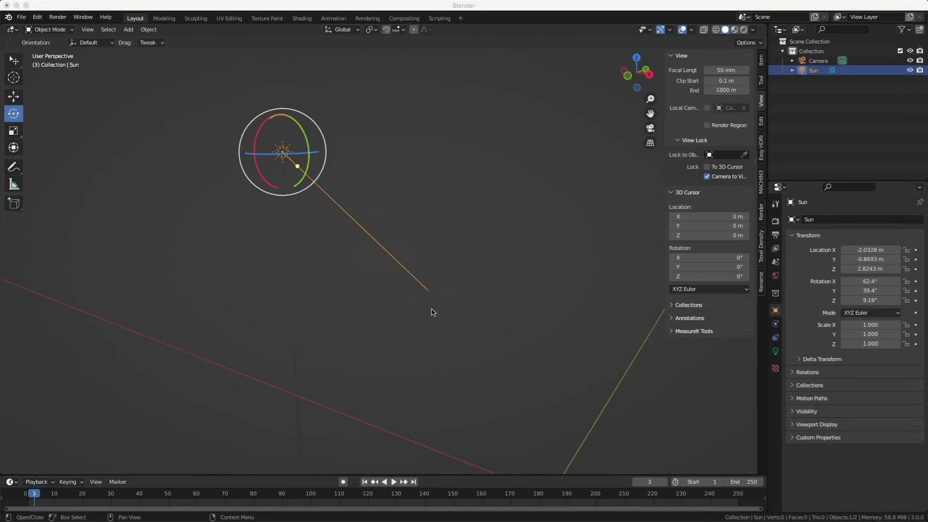
# Re-aim the Sun light by its target handle in Blender, and switch to Maya to rotate the directional light
pyautogui.moveTo(290, 167)
pyautogui.mouseDown()
pyautogui.moveTo(277, 162)
pyautogui.moveTo(283, 157)
pyautogui.mouseUp()
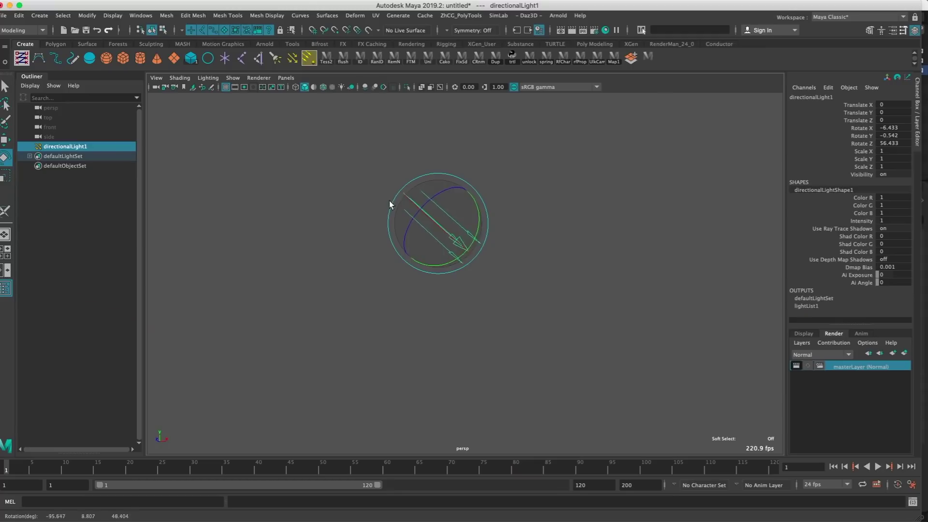
pyautogui.moveTo(390, 201); pyautogui.dragTo(428, 247)
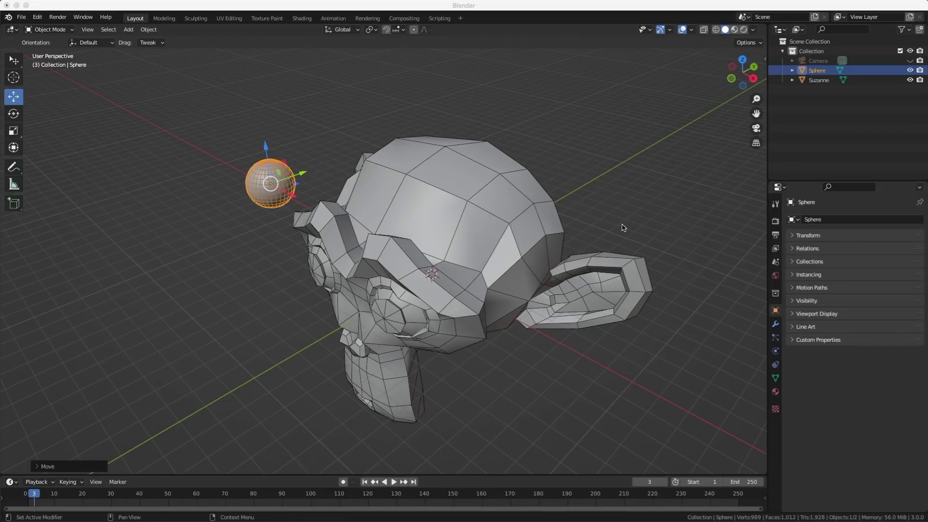
# Switch to Blender, turn on snapping and check its settings, and move the sphere onto Suzanne's head
pyautogui.click(387, 30)
pyautogui.click(398, 29)
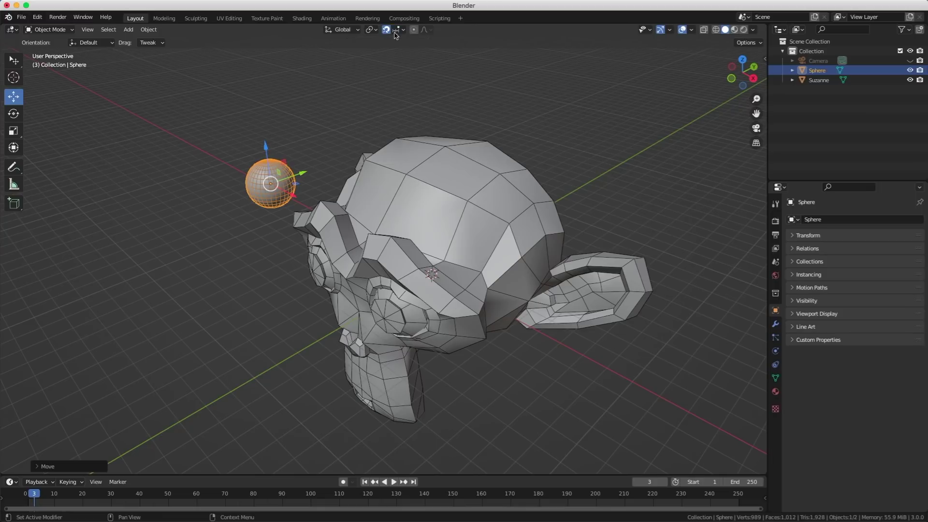
pyautogui.moveTo(271, 195); pyautogui.dragTo(269, 174)
pyautogui.hotkey('shift', 'Tab')
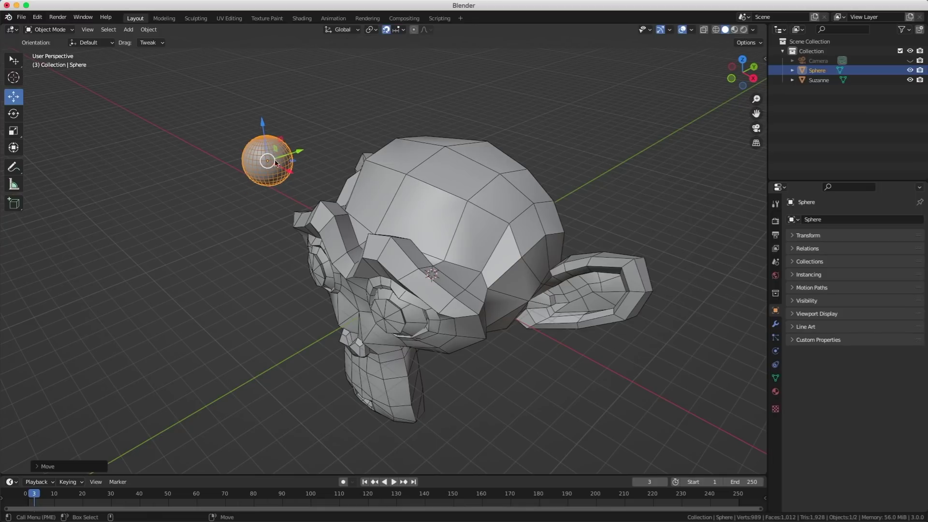
pyautogui.moveTo(267, 161); pyautogui.dragTo(414, 159)
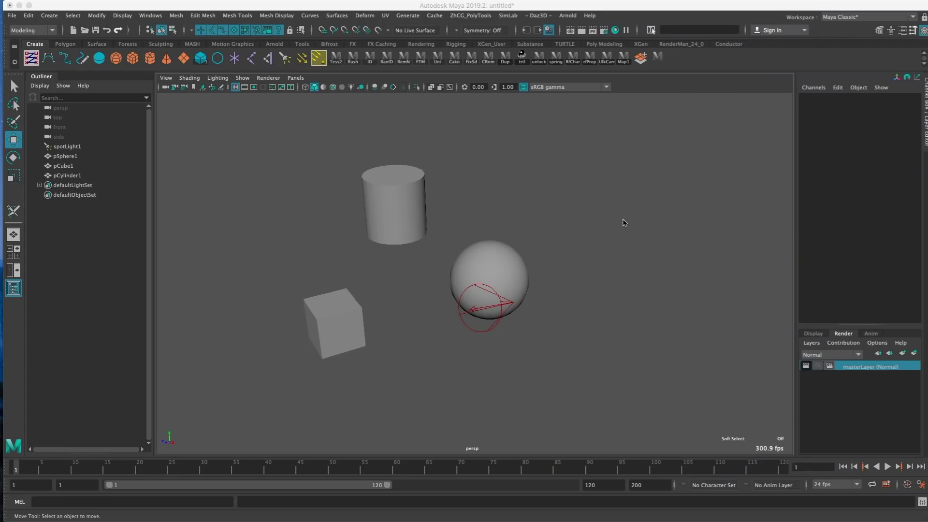
# Switch to Maya, select spotLight1 and look at the scene through the light
pyautogui.keyDown('alt'); pyautogui.moveTo(623, 224); pyautogui.dragTo(397, 200); pyautogui.keyUp('alt')
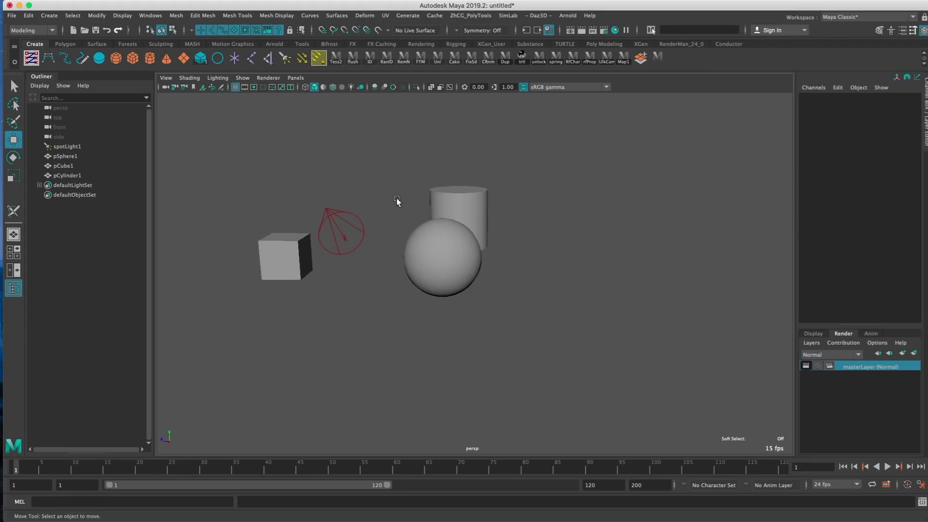
pyautogui.click(59, 146)
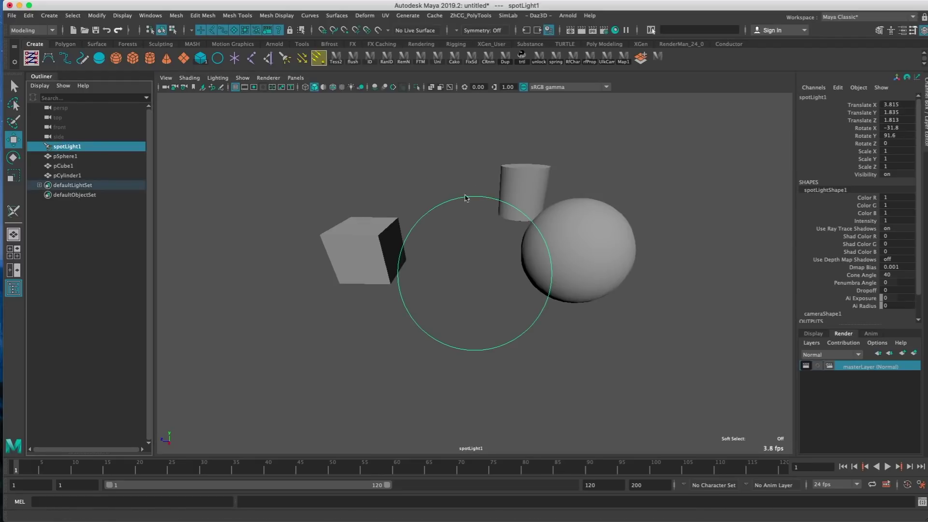
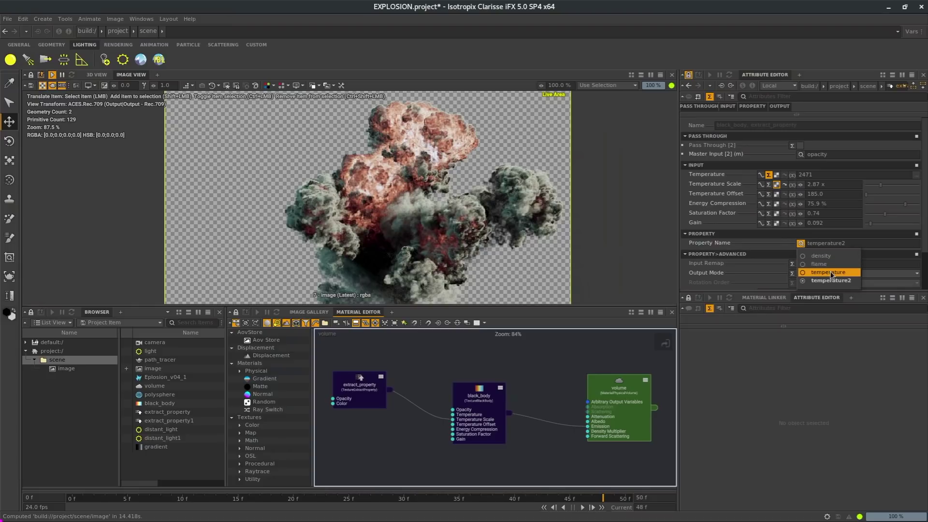
# Switch to Clarisse, try flame as the explosion's extracted Property Name, and restore temperature2
pyautogui.click(819, 264)
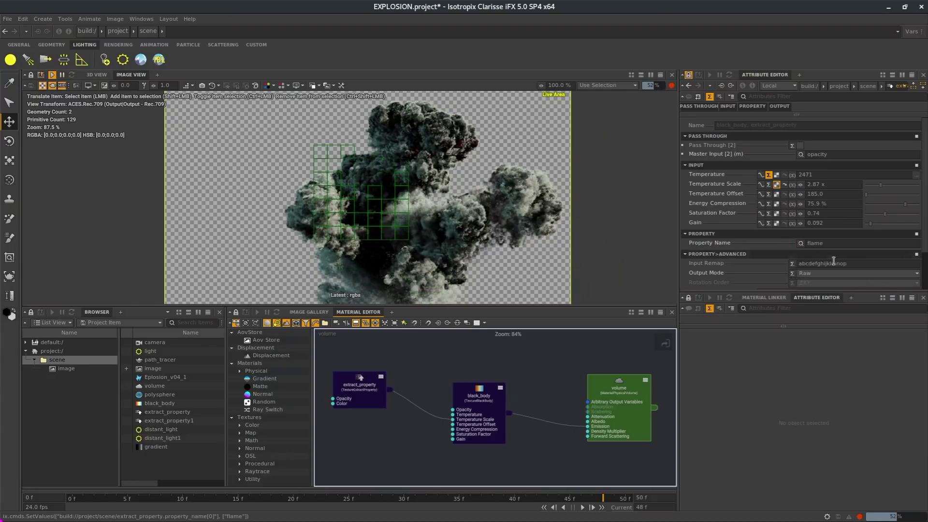
pyautogui.click(801, 244)
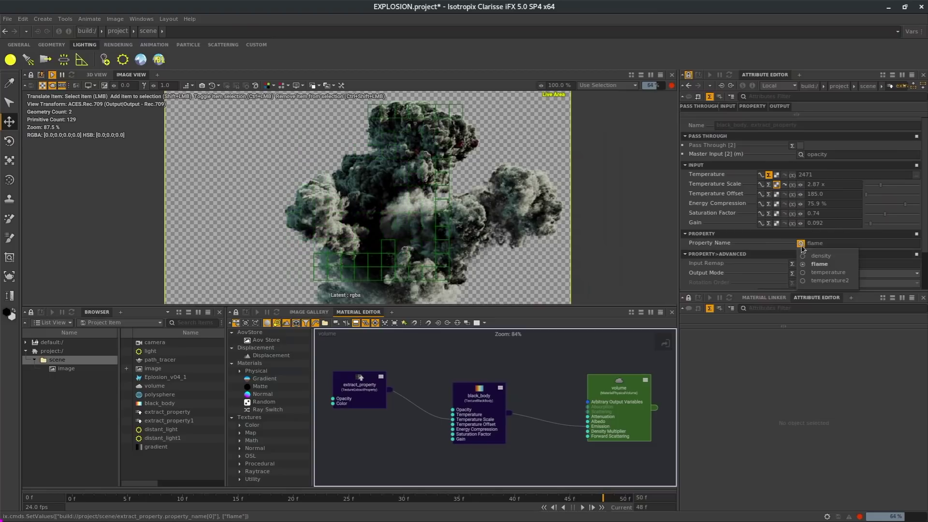
pyautogui.click(829, 281)
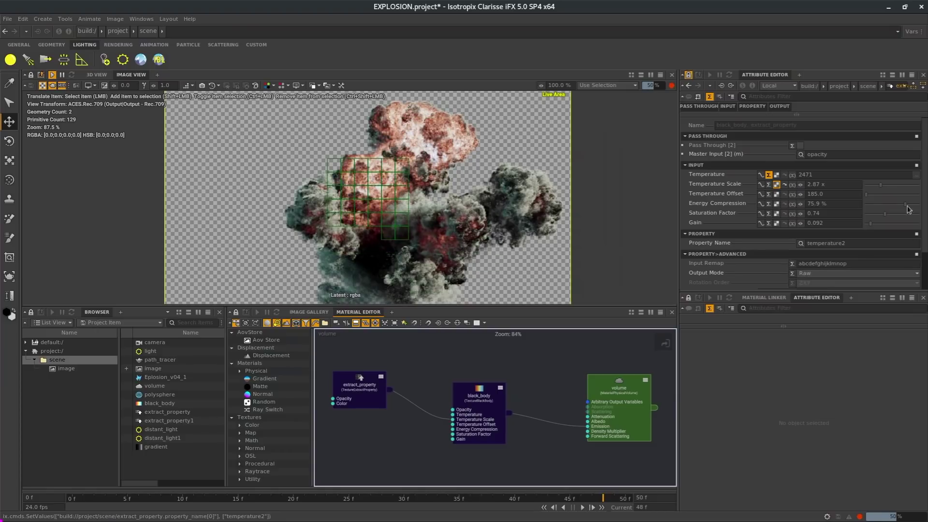
pyautogui.moveTo(908, 208); pyautogui.dragTo(870, 198)
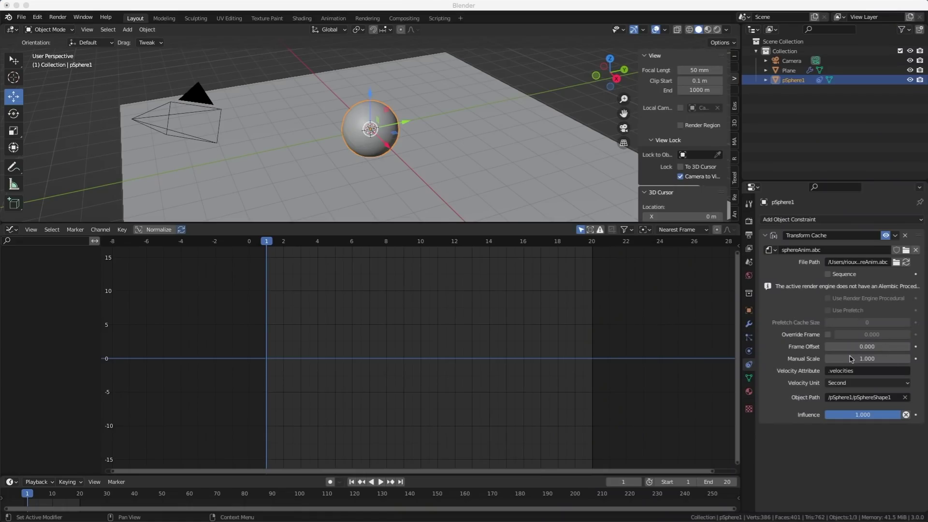
# Switch to Blender, enable Override Frame on pSphere1's Transform Cache, set it to 1 and keyframe it at frame 1
pyautogui.click(828, 334)
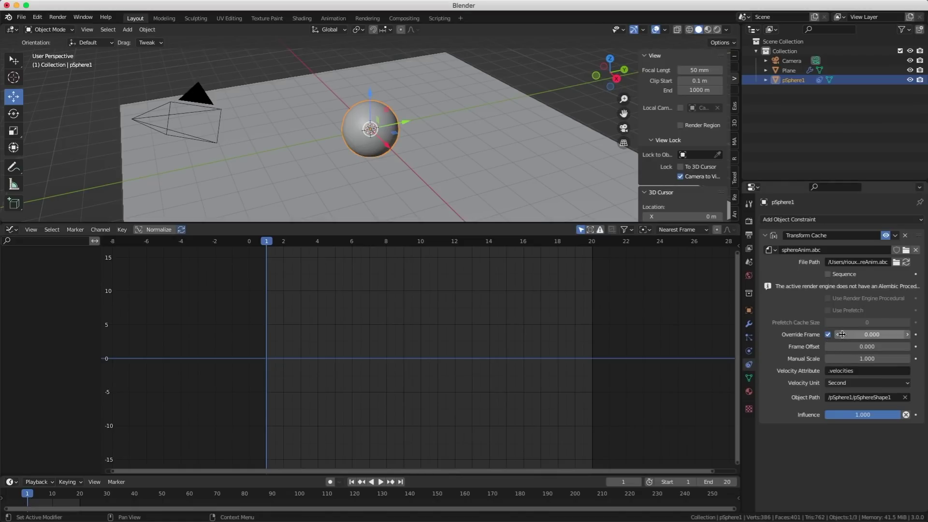
pyautogui.write('1')
pyautogui.press('Return')
pyautogui.rightClick(845, 334)
pyautogui.click(816, 327)
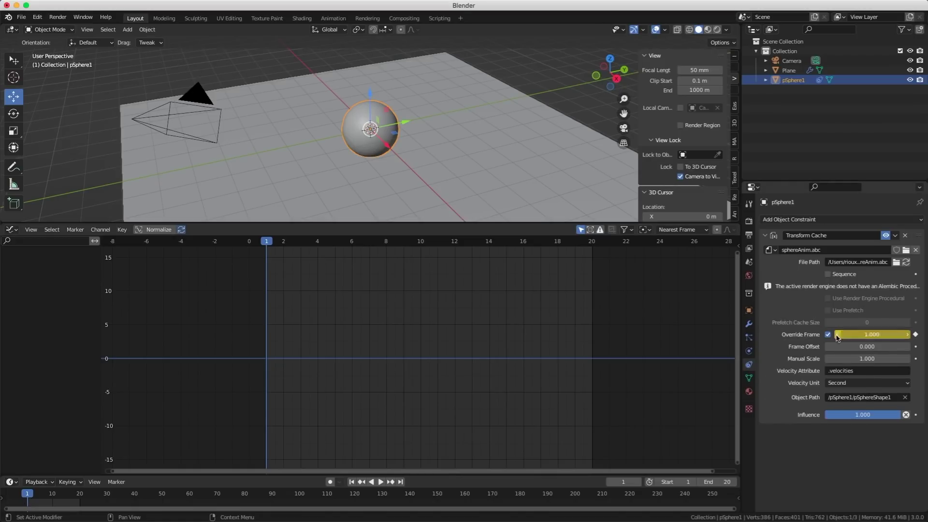
# Go to frame 20, set the Override Frame value to 20 and insert a keyframe
pyautogui.click(80, 497)
pyautogui.click(883, 334)
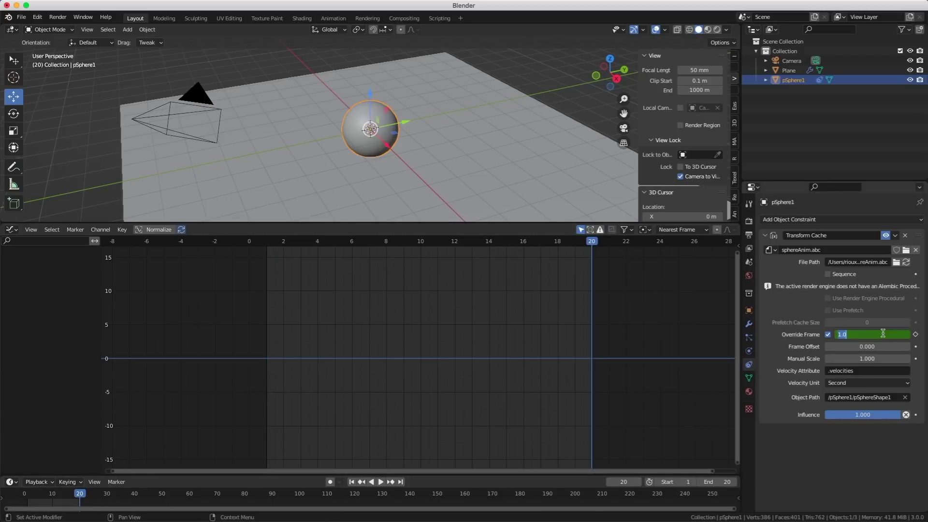
pyautogui.press('Return')
pyautogui.rightClick(883, 333)
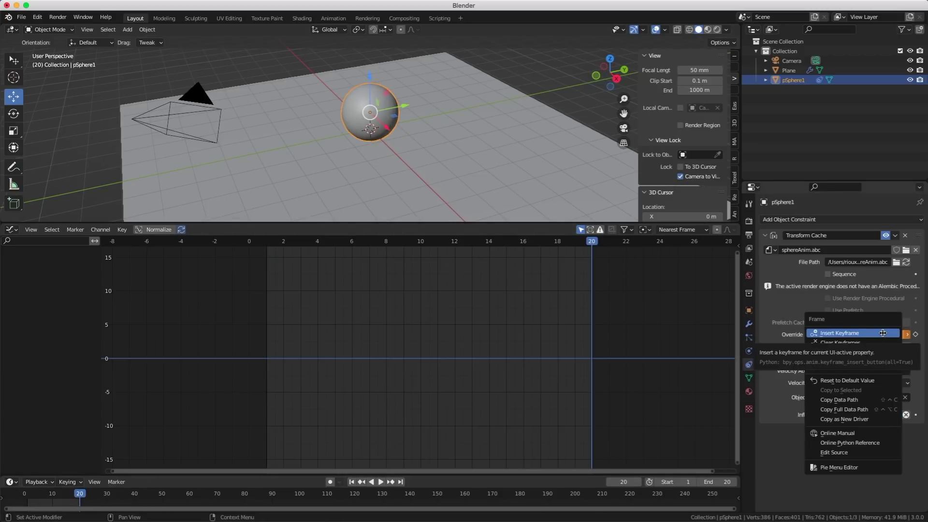
pyautogui.click(883, 333)
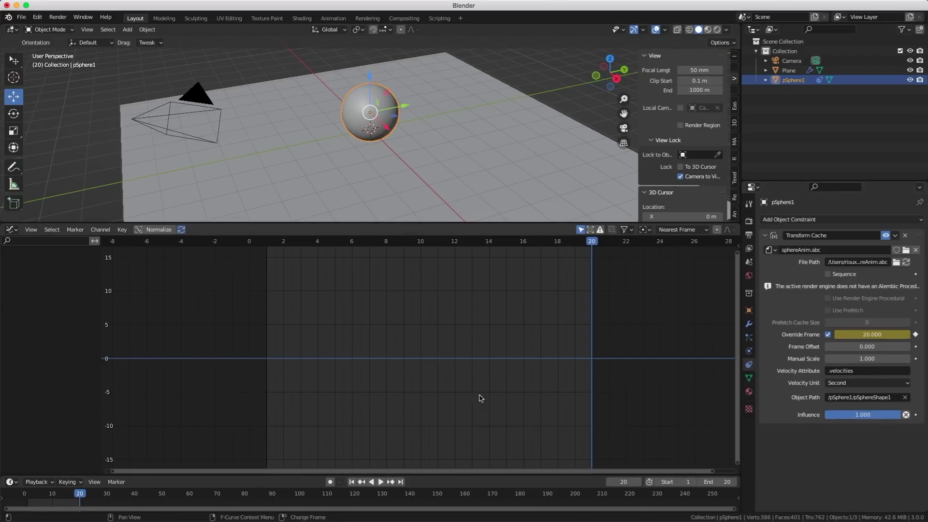
# Display the sphereAnim.abc curve in the Graph Editor by disabling the selected-only filter, frame it, and set its keyframe interpolation to Linear
pyautogui.scroll(1, 420, 336)
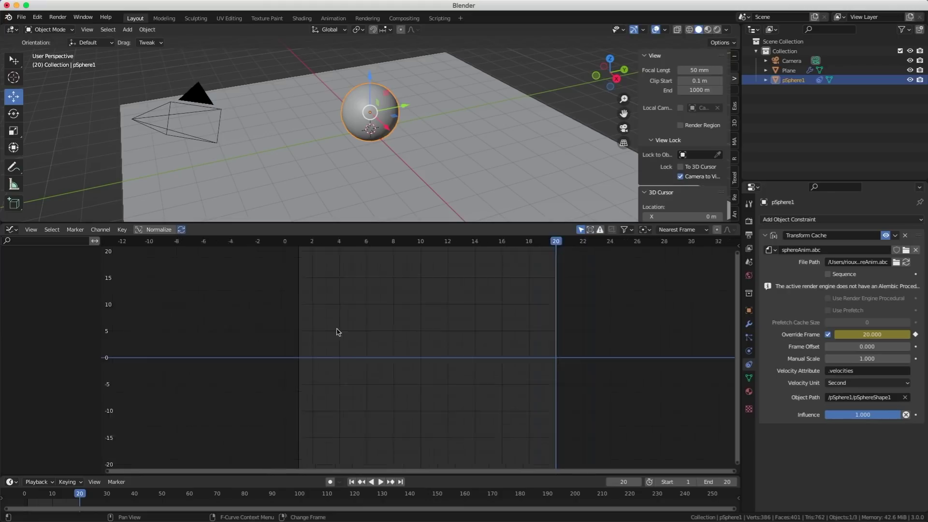
pyautogui.click(578, 229)
pyautogui.press('Home')
pyautogui.moveTo(404, 330); pyautogui.dragTo(369, 357, button='middle')
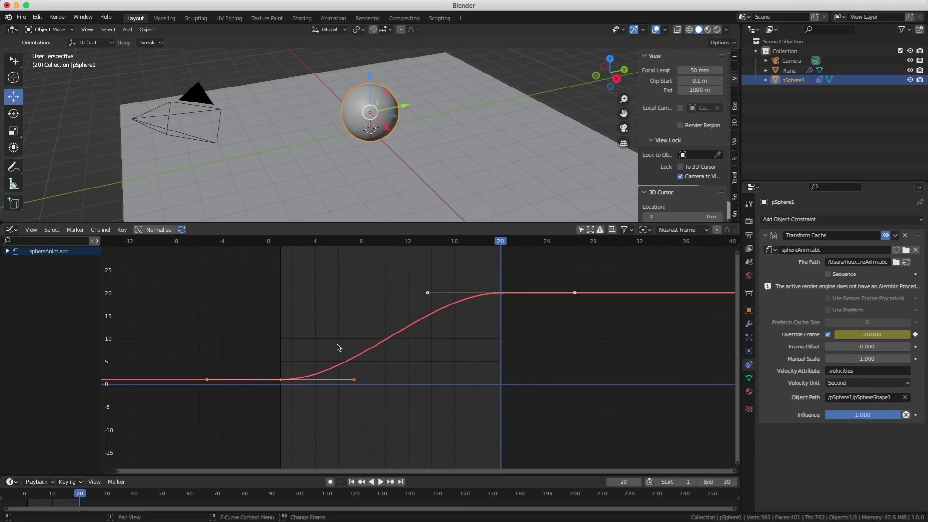
pyautogui.rightClick(385, 342)
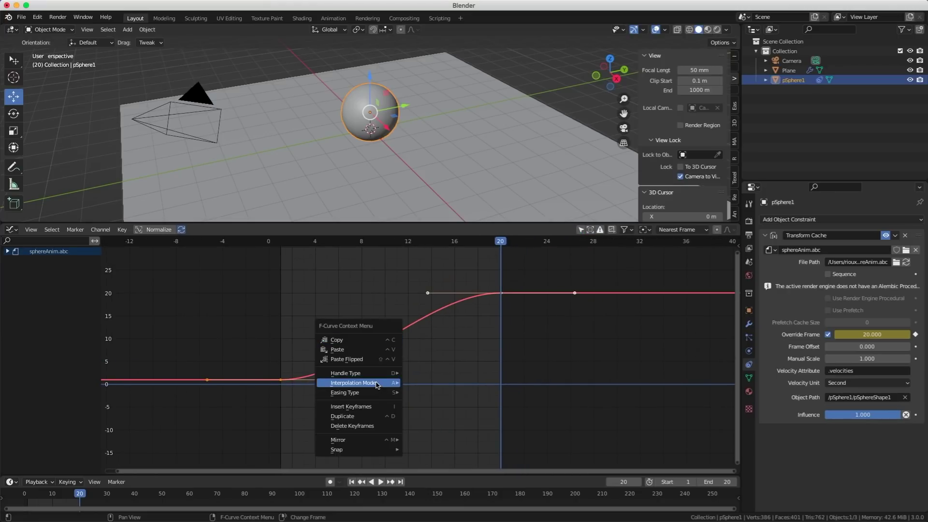
pyautogui.moveTo(377, 384)
pyautogui.click(429, 409)
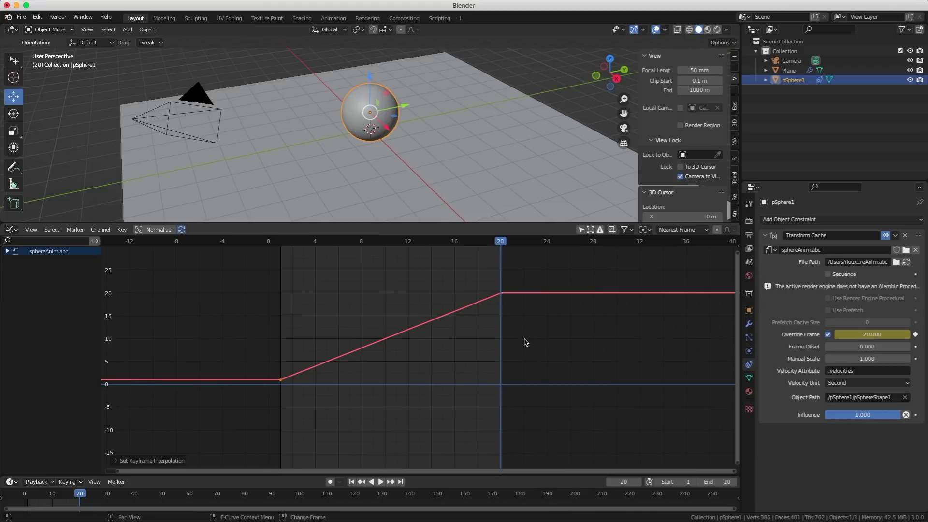
# Add a Cycles modifier to the Override Frame curve and scrub the timeline to check the repeated animation
pyautogui.click(738, 246)
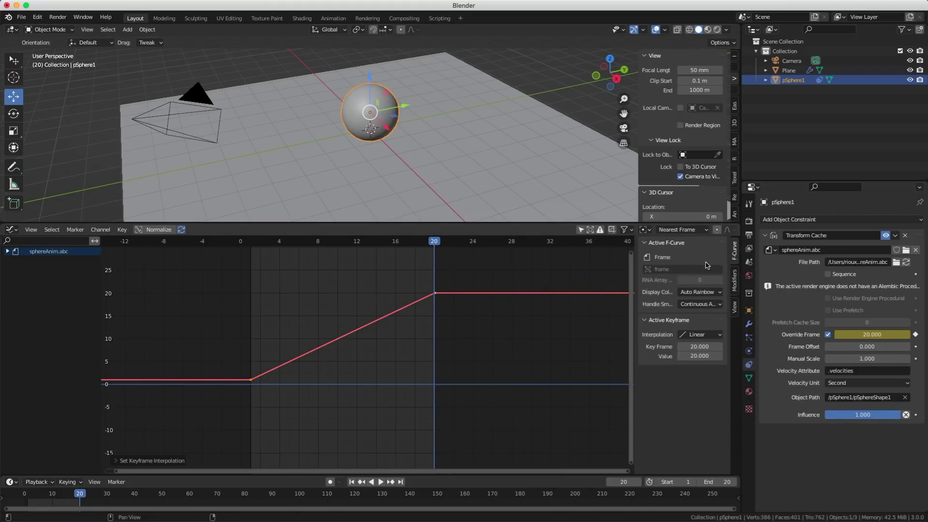
pyautogui.click(734, 275)
pyautogui.click(671, 245)
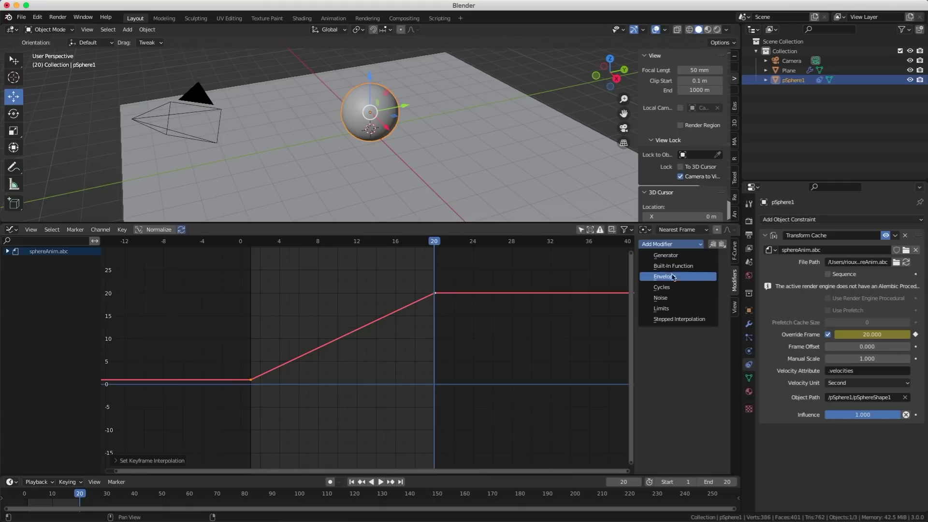
pyautogui.click(671, 287)
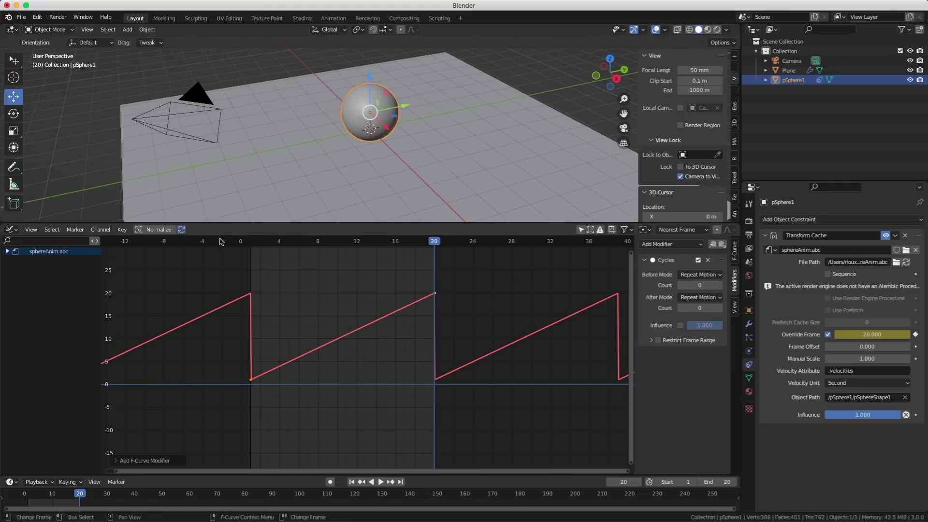
pyautogui.moveTo(38, 497); pyautogui.dragTo(492, 512)
pyautogui.press('space')
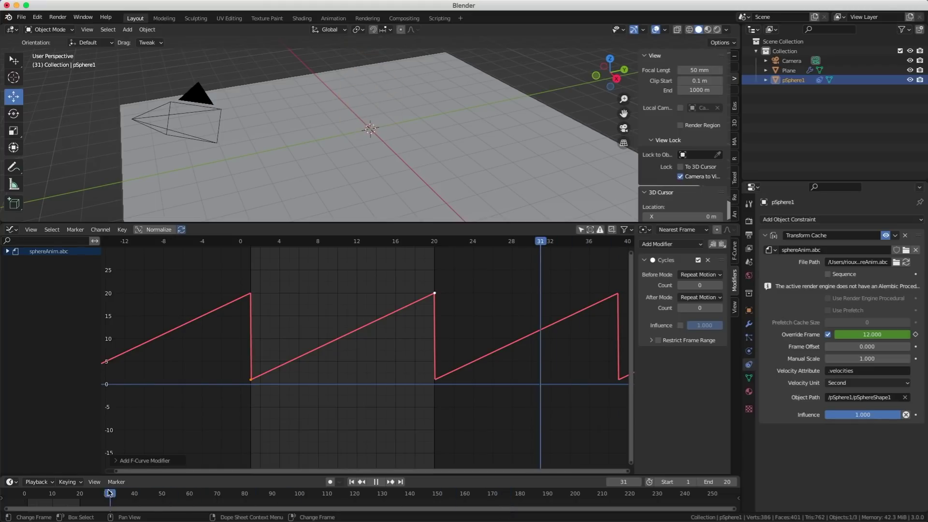
# Set the Cycles modifier's Before Mode and After Mode to Repeat Mirrored, and scrub the timeline to check the motion
pyautogui.click(696, 274)
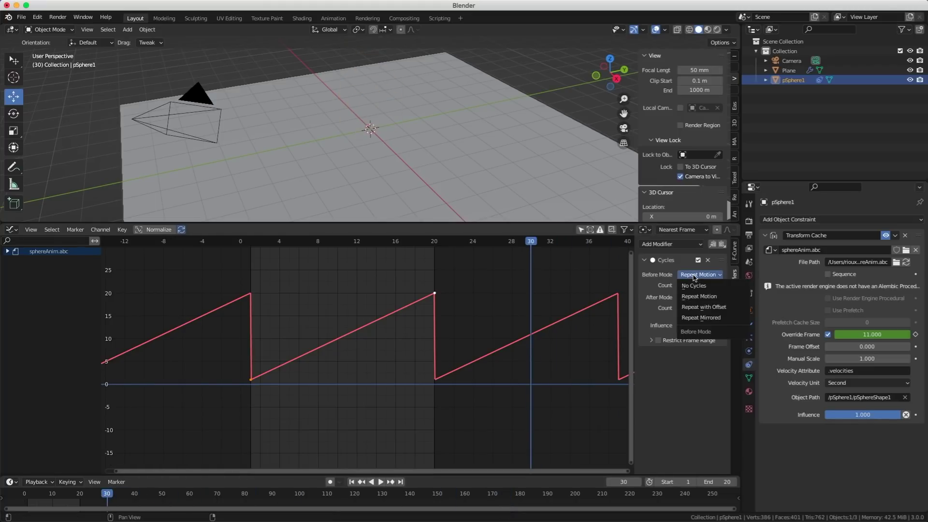
pyautogui.click(701, 318)
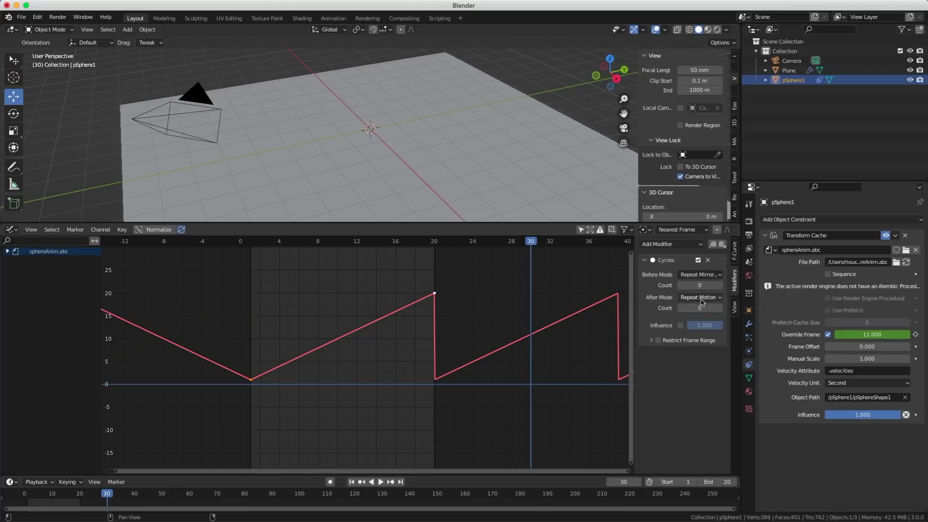
pyautogui.click(699, 297)
pyautogui.click(701, 340)
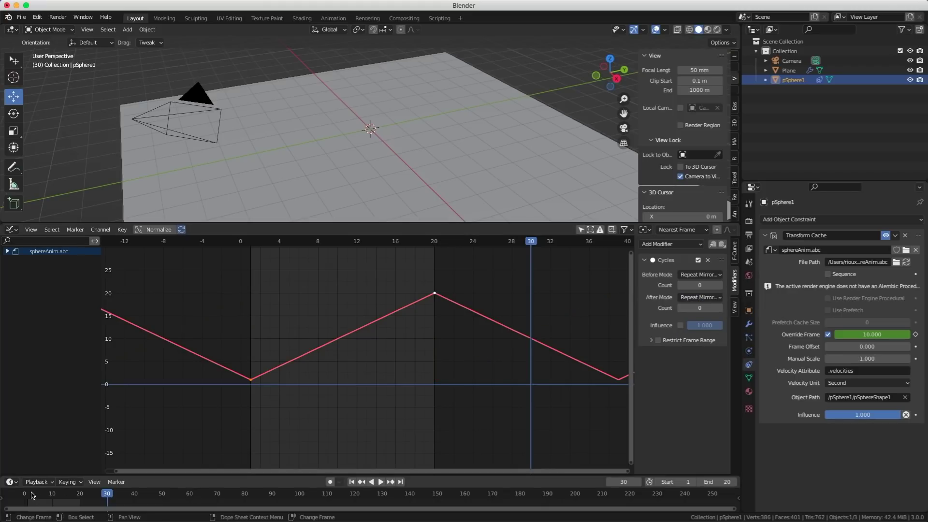
pyautogui.click(305, 494)
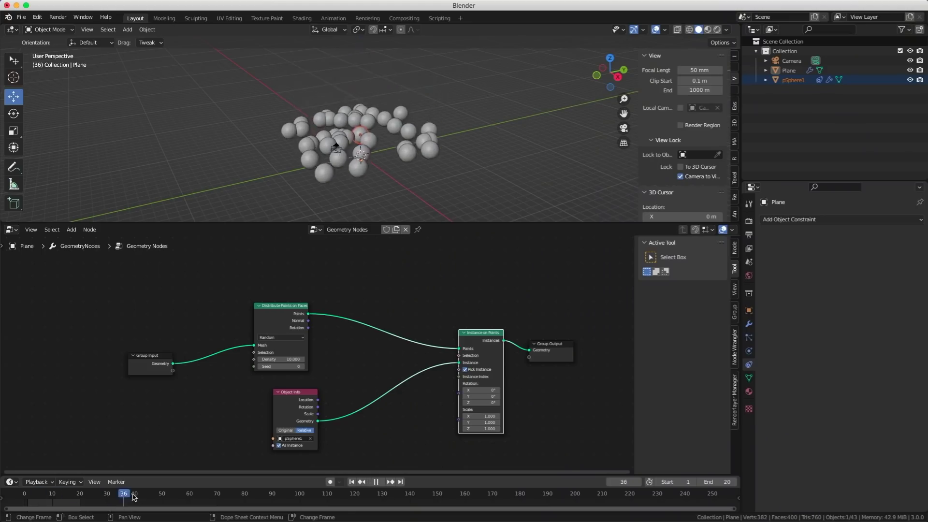
# Scrub and play the timeline to preview the spheres instanced on the Plane with Geometry Nodes
pyautogui.moveTo(253, 496)
pyautogui.mouseDown()
pyautogui.moveTo(87, 494)
pyautogui.moveTo(237, 493)
pyautogui.mouseUp()
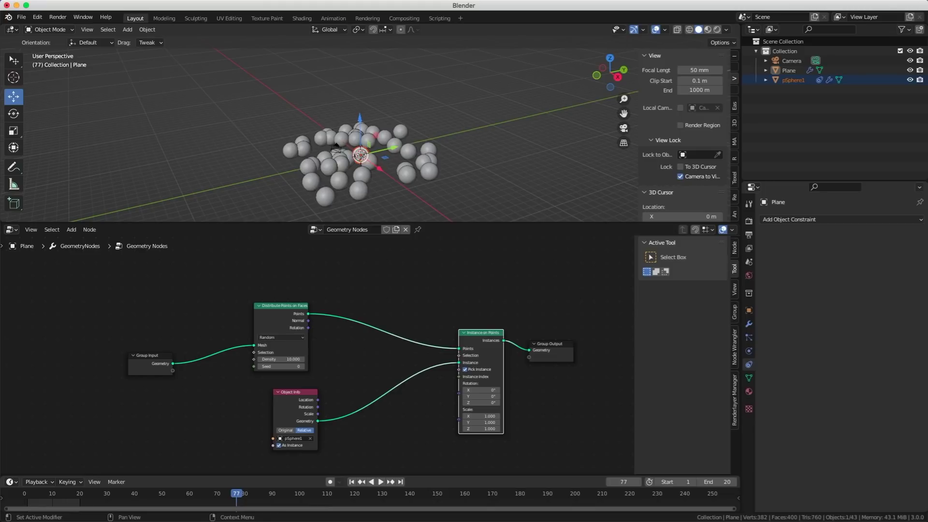
pyautogui.press('space')
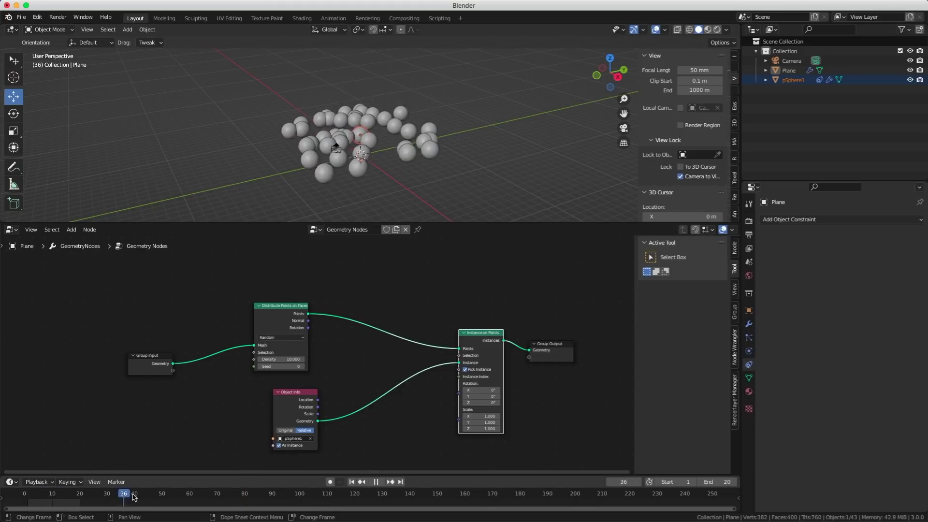